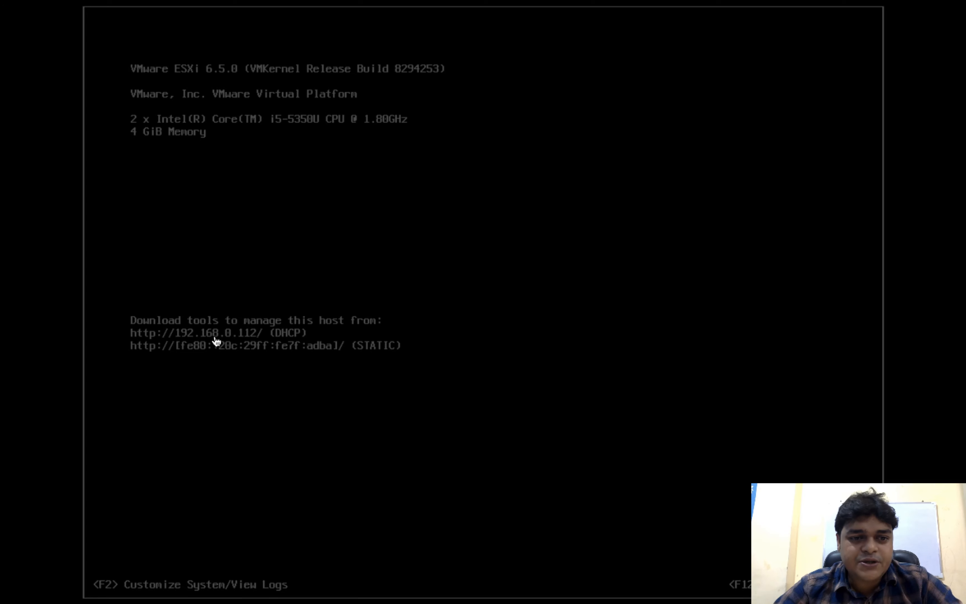
- Leave the ESXi direct console for the macOS desktop and open Chrome
key(ctrl+Left)
key(ctrl+Left)
key(ctrl+Left)
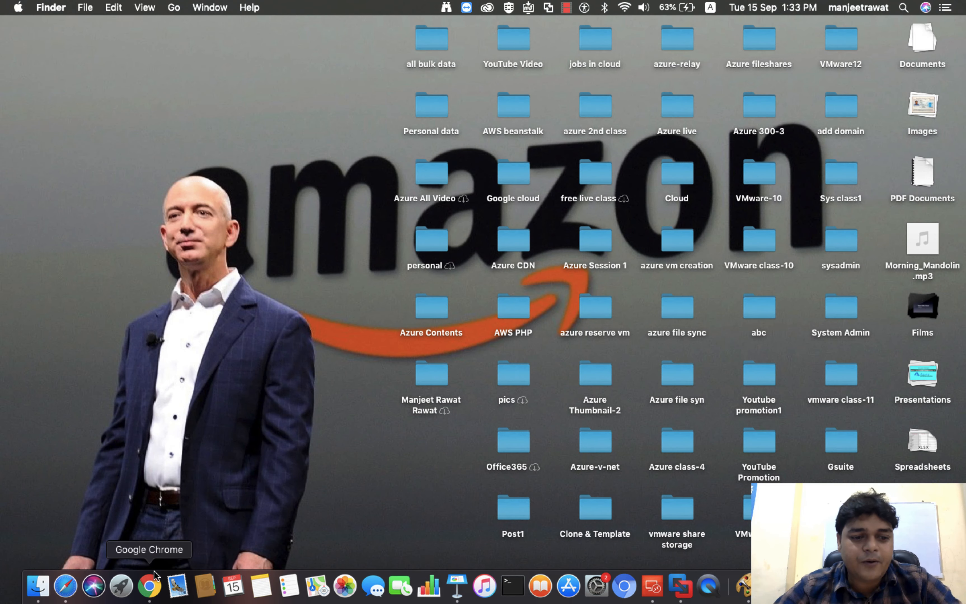
click(154, 572)
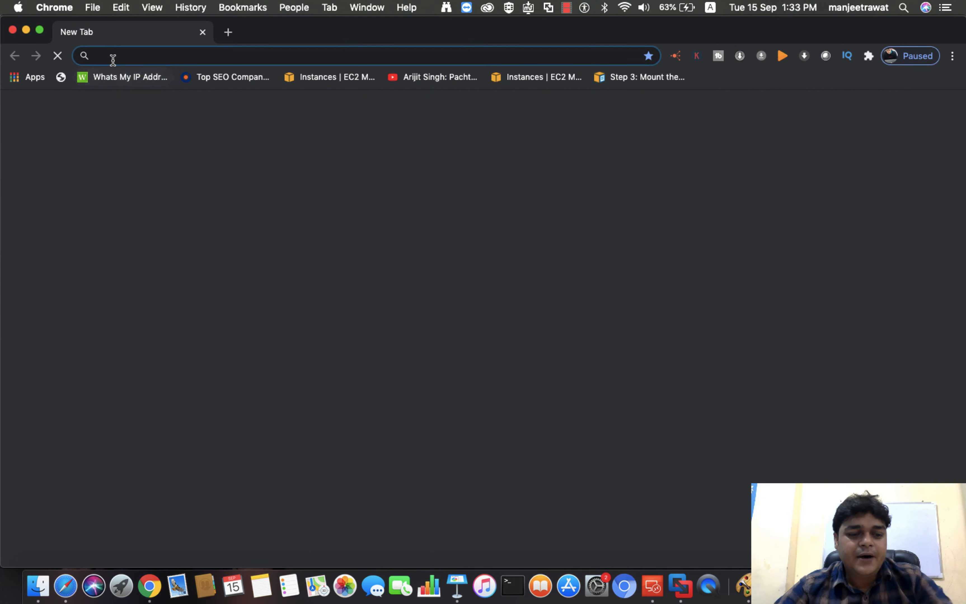
- Load the ESXi Host Client at 192.168.0.112 in Chrome and make the browser full screen
text(192.15)
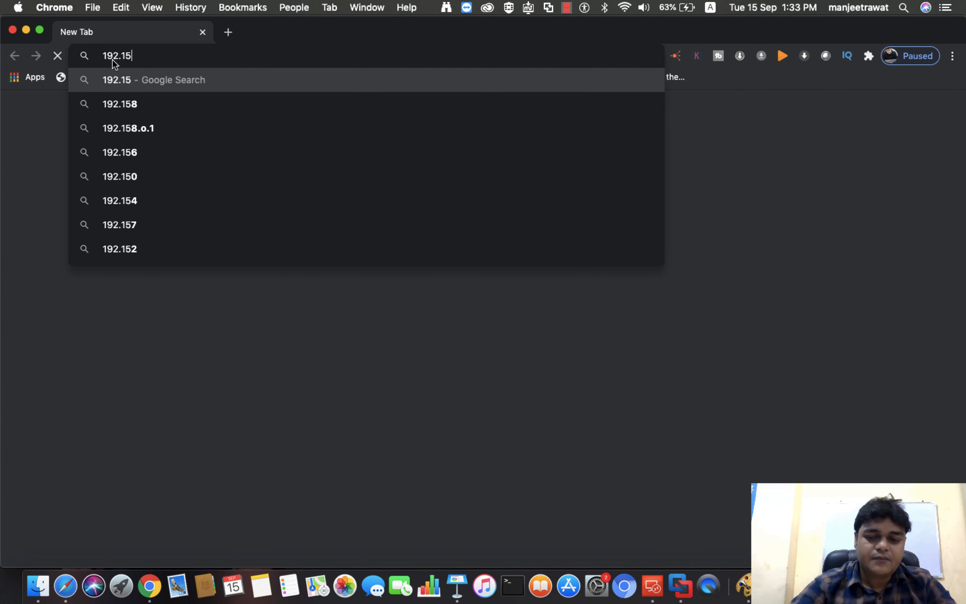
key(BackSpace)
text(68.0.11)
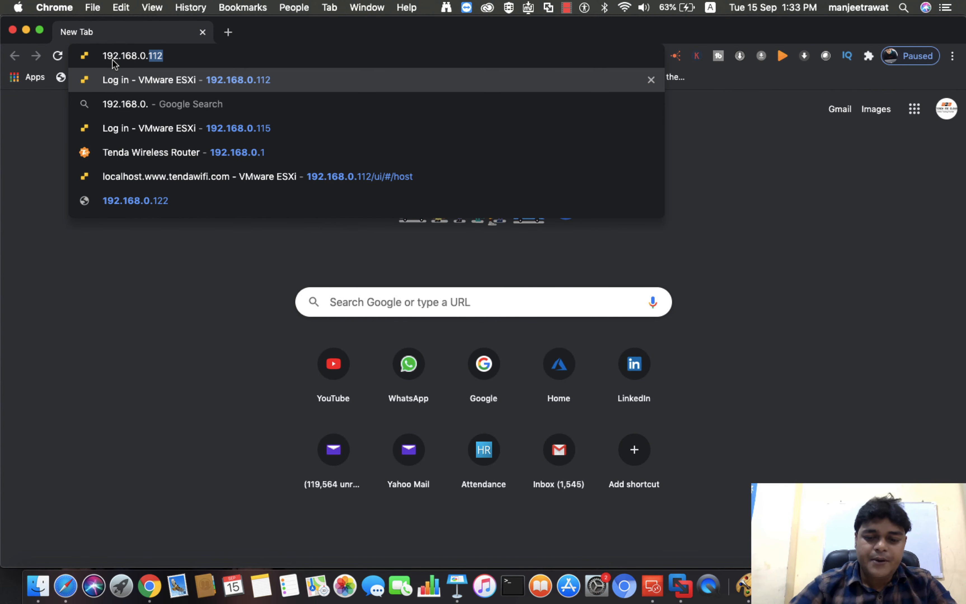
text(2)
key(Return)
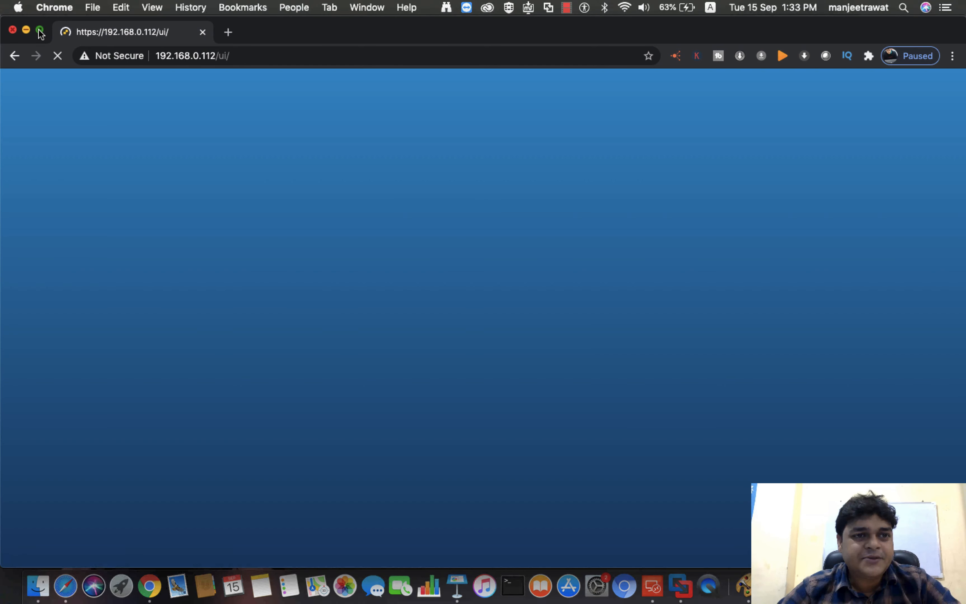
click(39, 30)
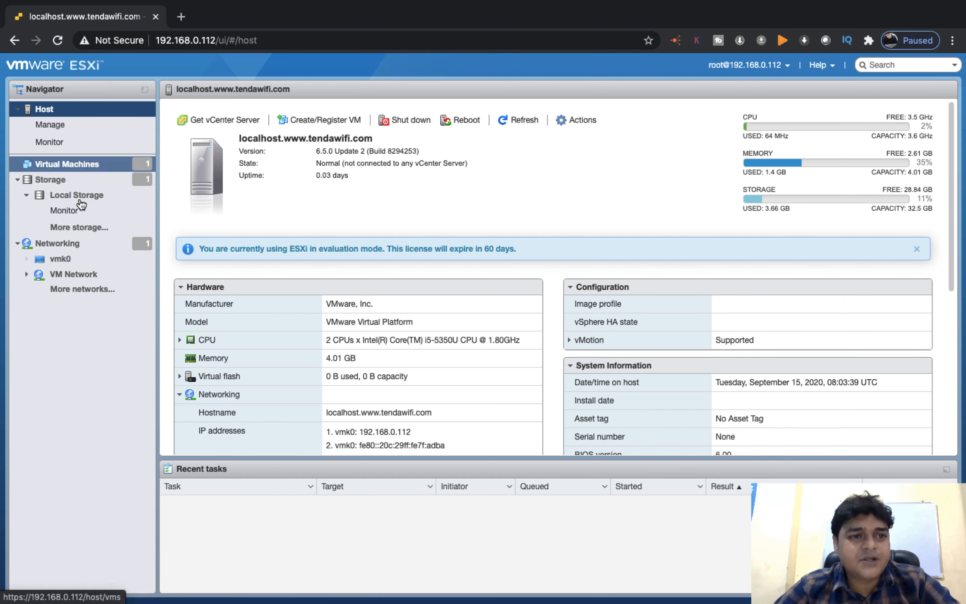
- Open Manage, look through the System and Hardware tabs, then show the Licensing tab
click(63, 127)
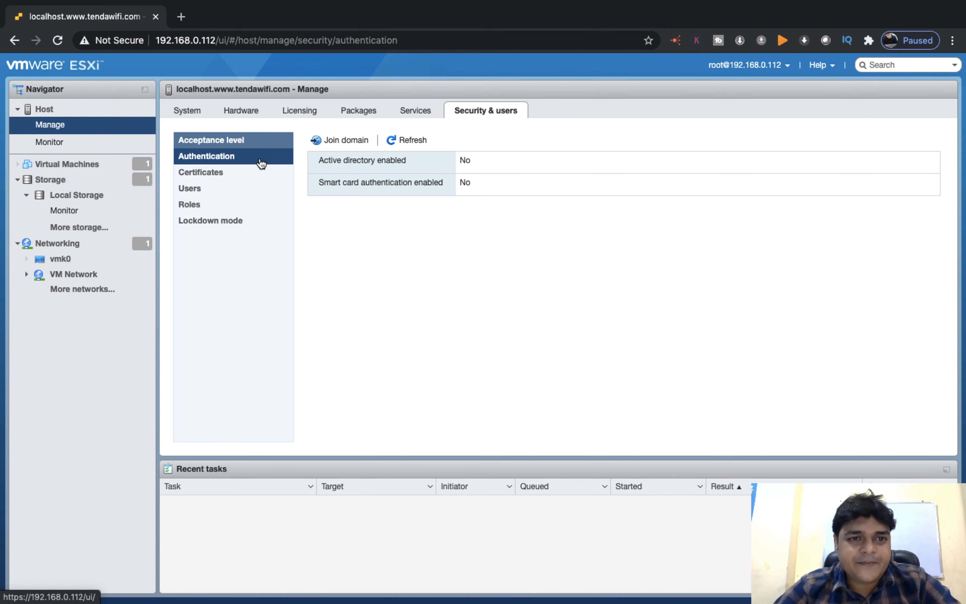
click(50, 131)
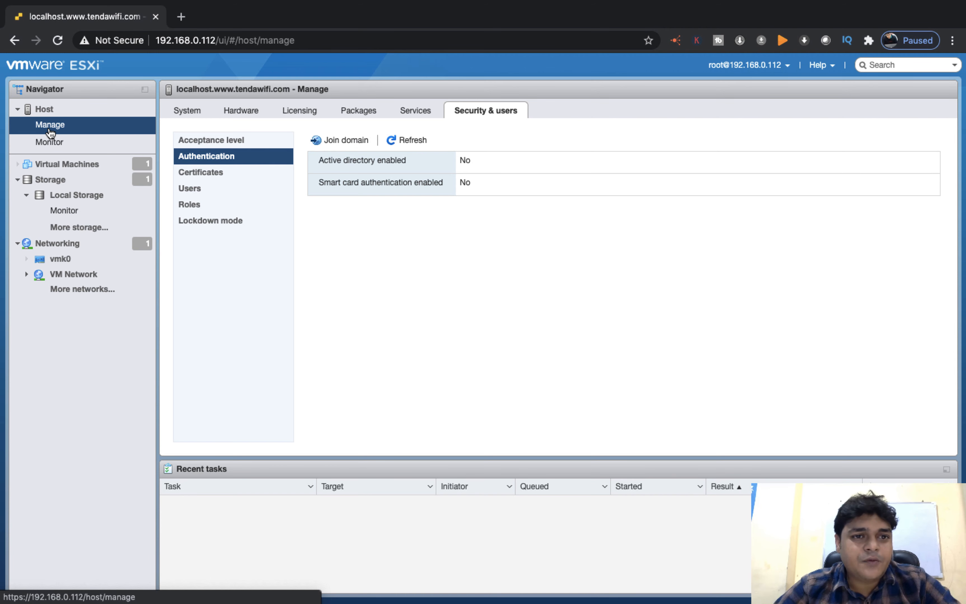
click(192, 111)
click(242, 111)
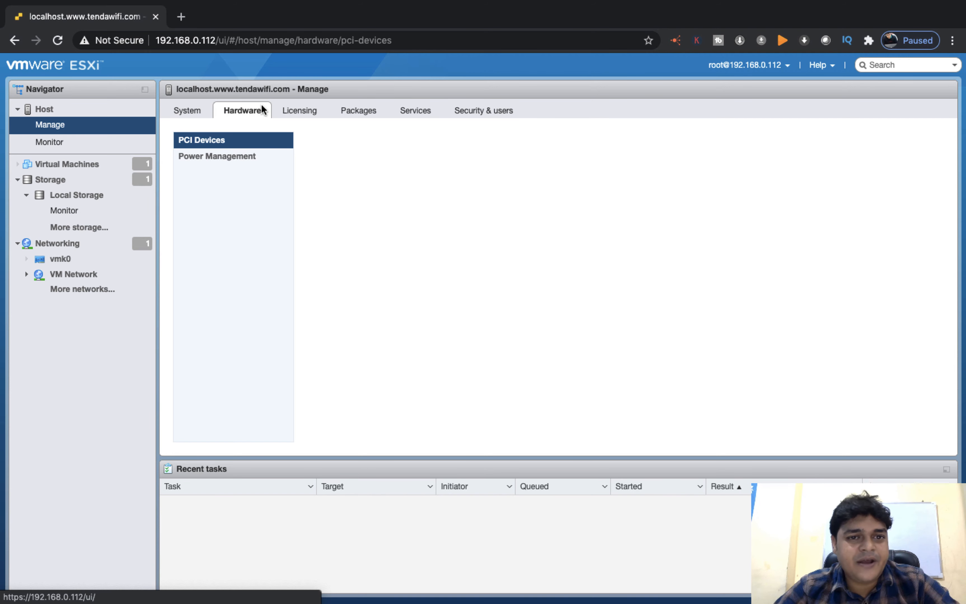
click(300, 111)
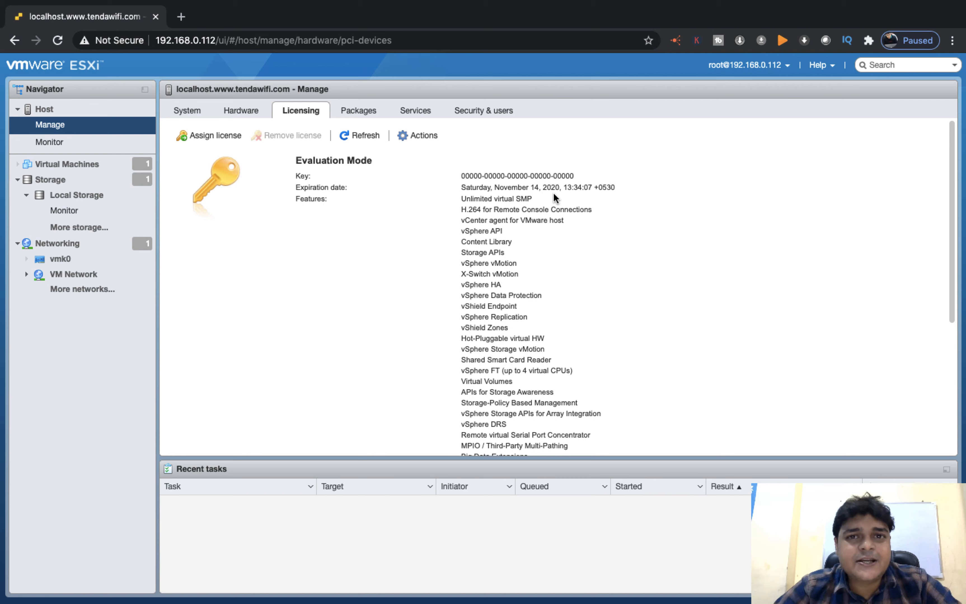
- Highlight the license expiration date, November 14, 2020, then deselect it
drag(528, 187, 586, 187)
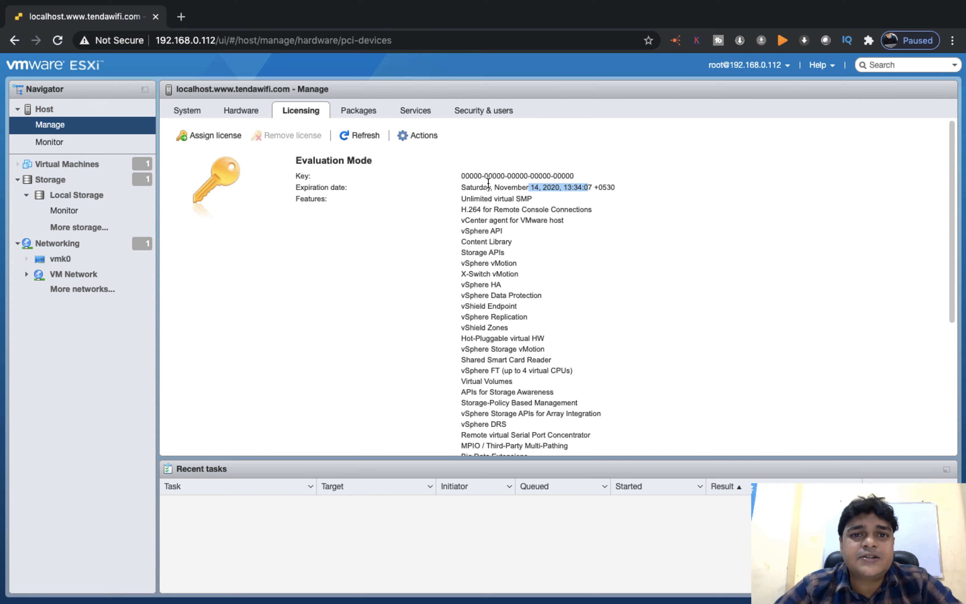
key(ctrl+Left)
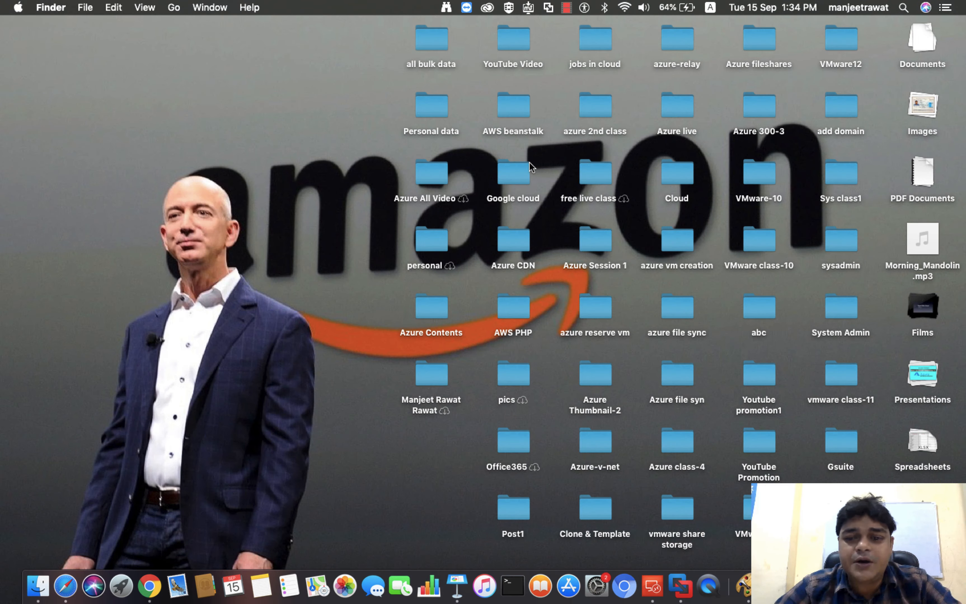
right_click(875, 586)
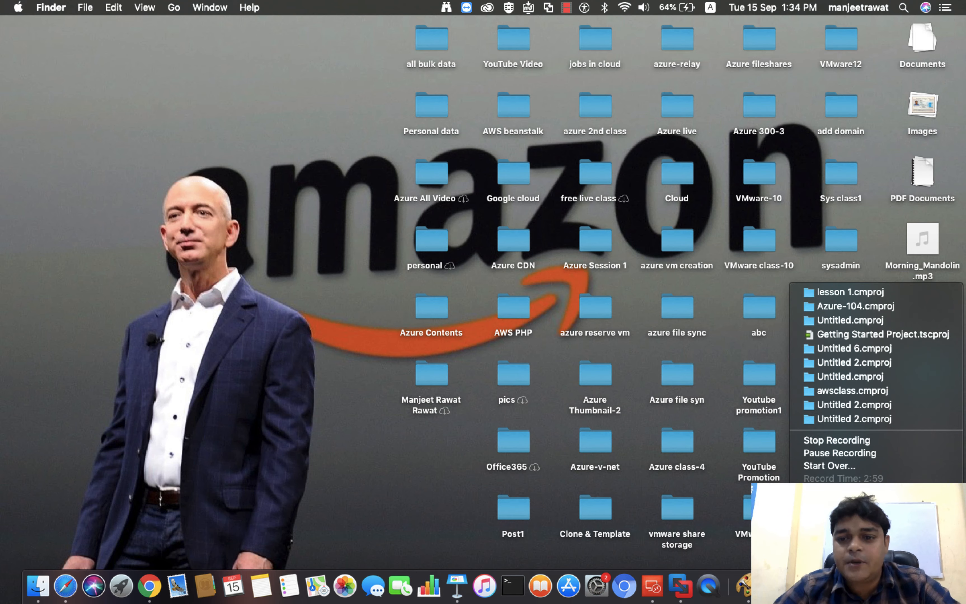
click(837, 452)
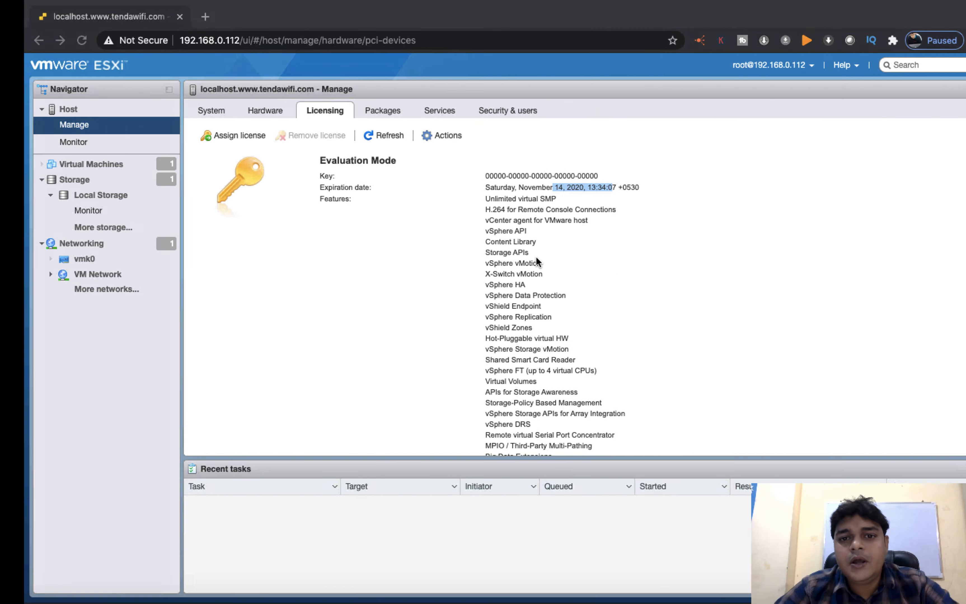
click(630, 176)
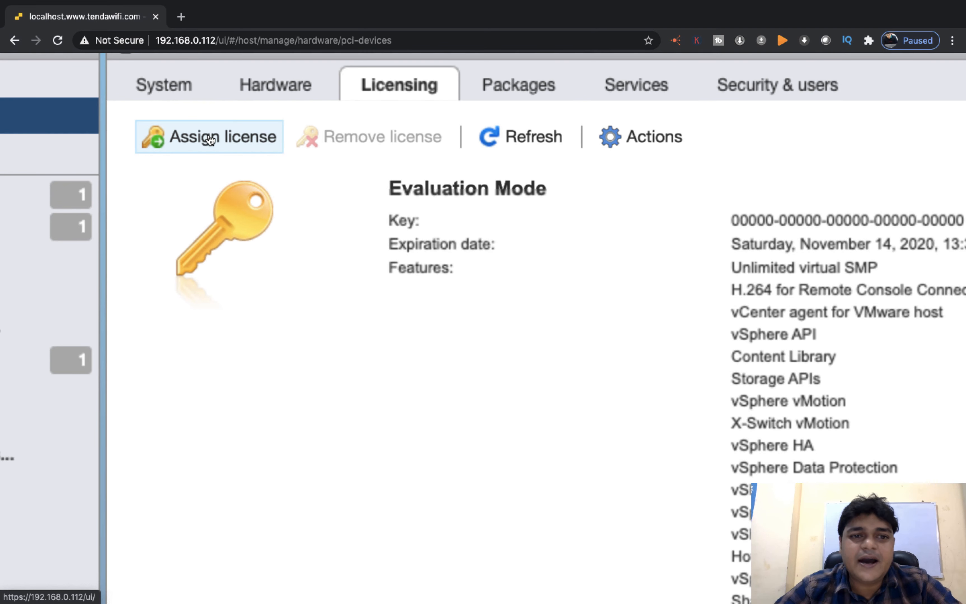
- Bring up the Assign license form for entering a new license key
click(219, 155)
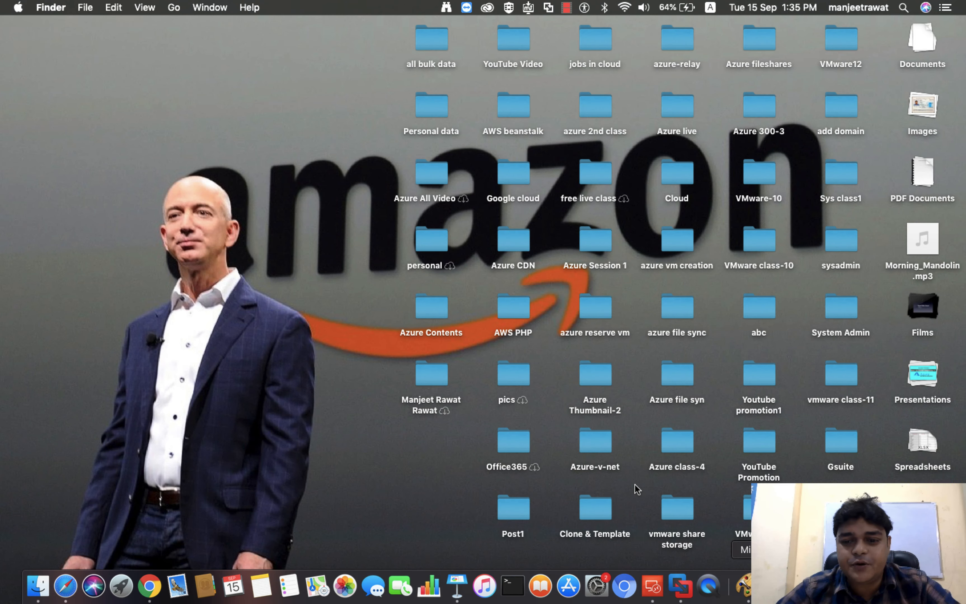
right_click(871, 585)
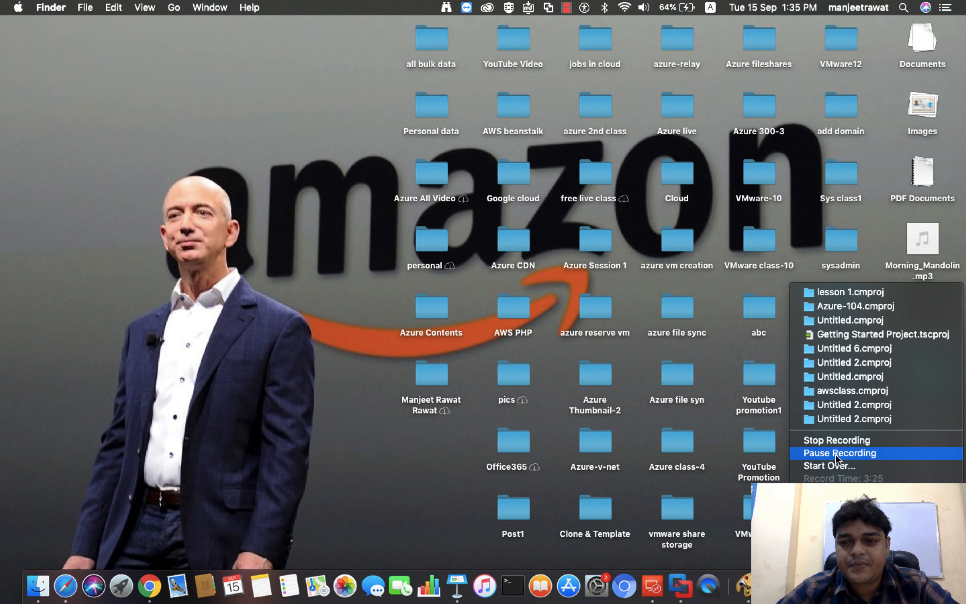
click(835, 455)
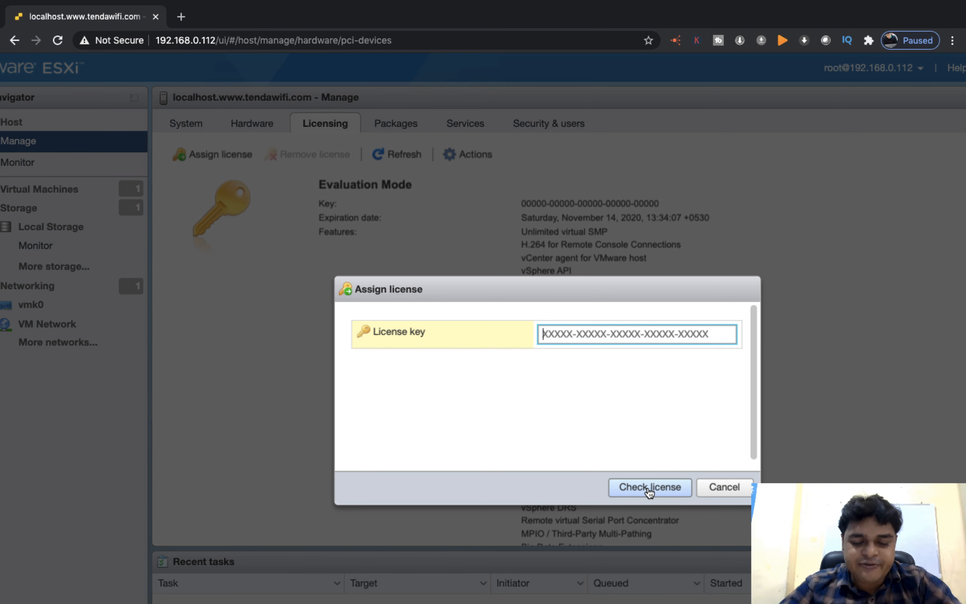
- Cancel the Assign license dialog and show the Security & users authentication settings
click(723, 488)
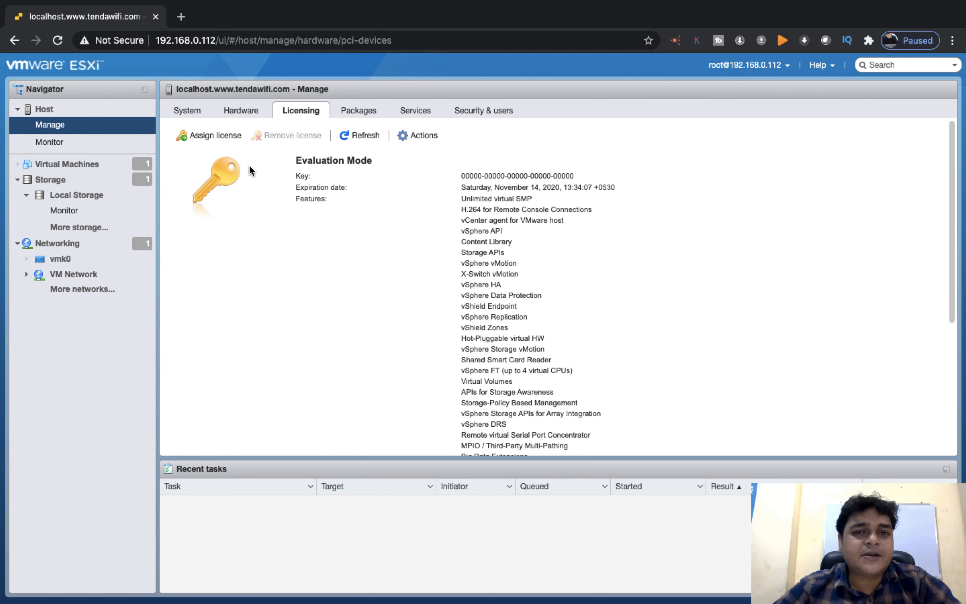
click(485, 115)
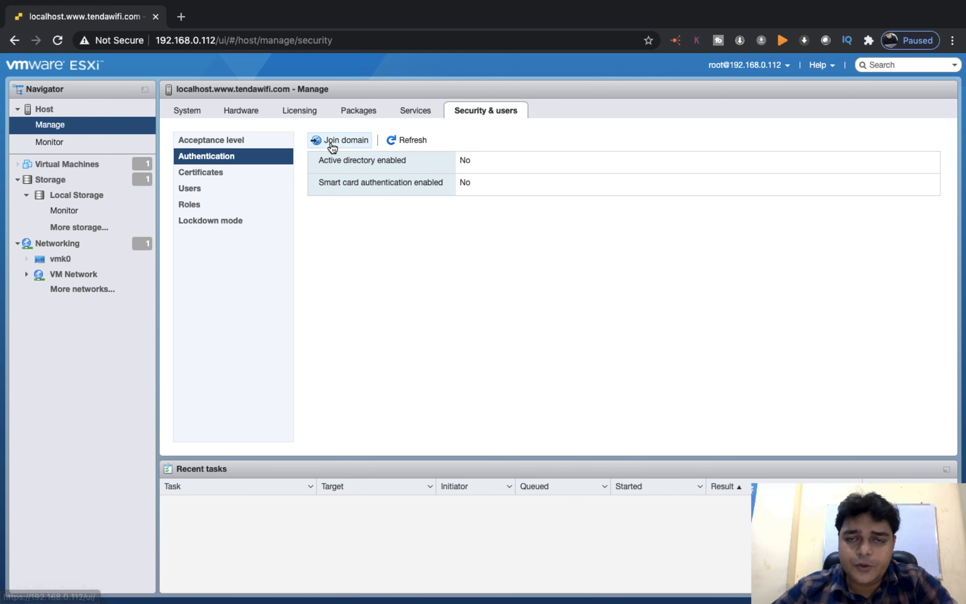
- Check Certificates and the Users list, which holds only root, then start Add user
click(218, 174)
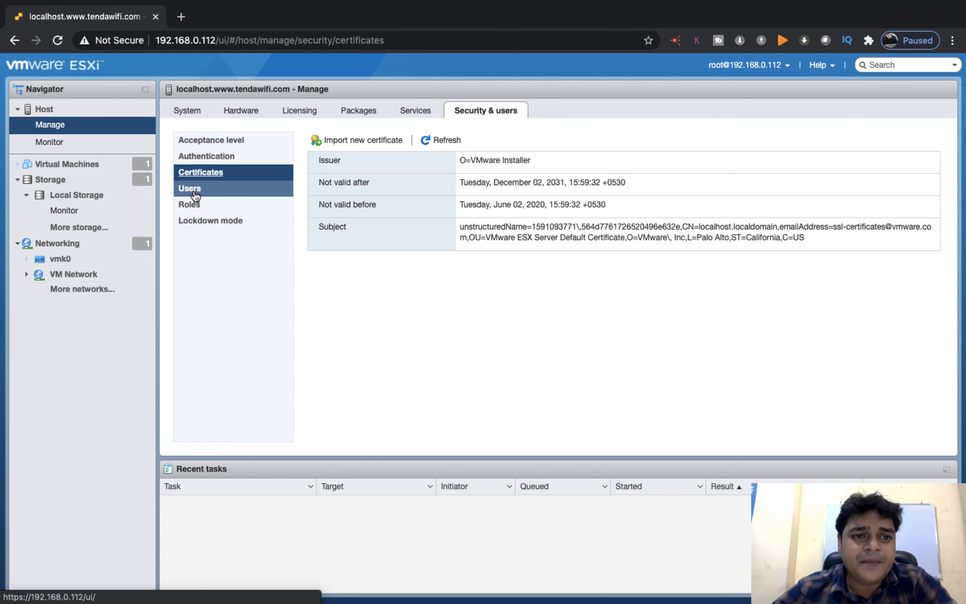
click(198, 190)
click(216, 172)
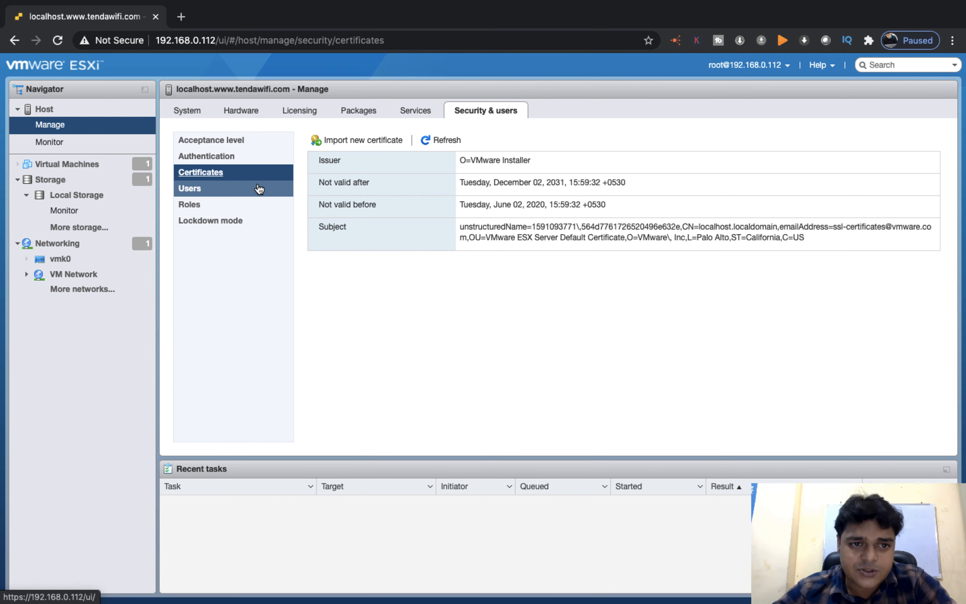
click(196, 195)
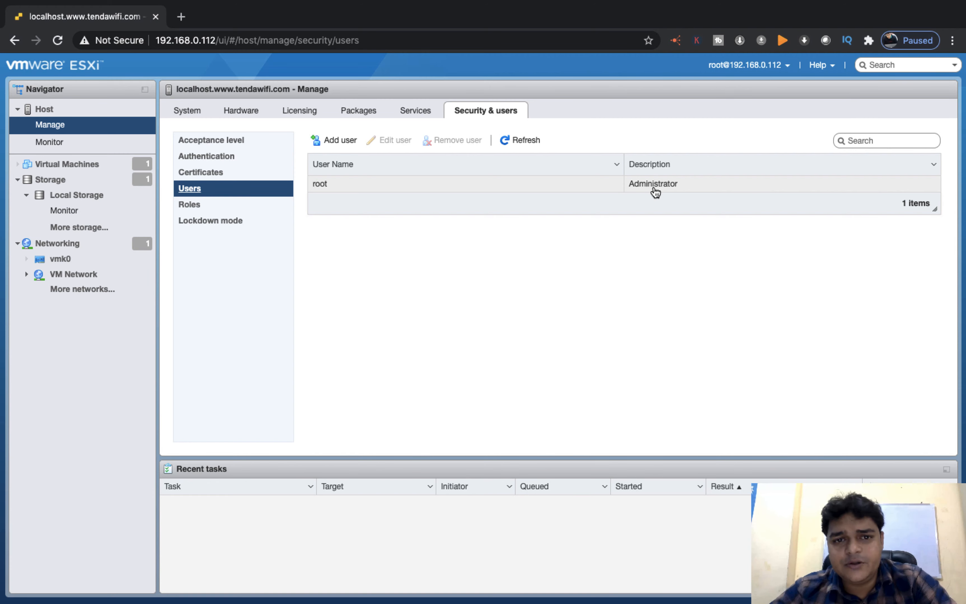
click(332, 144)
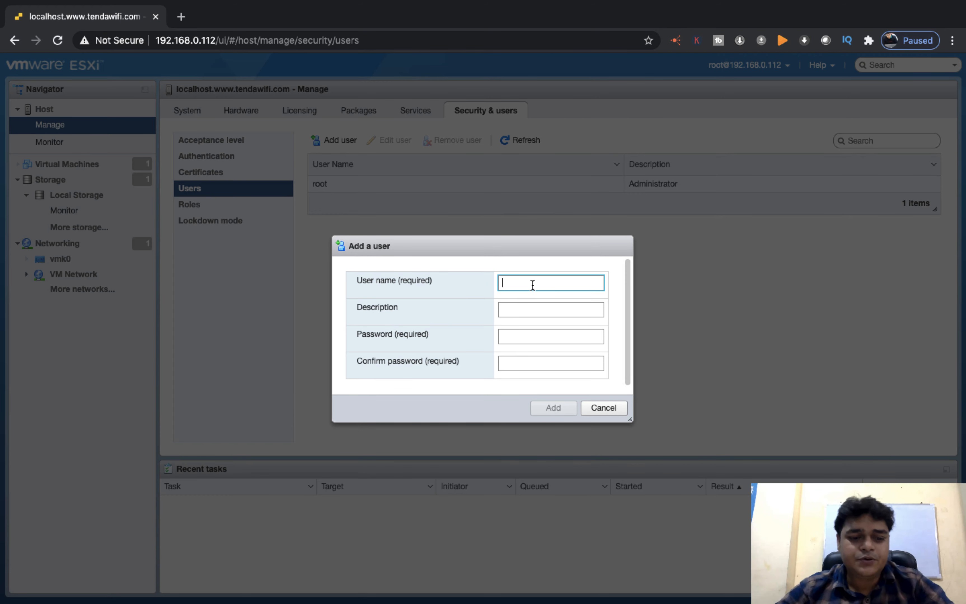
- Enter user name Test, set and confirm its password, and add the user
text(Test)
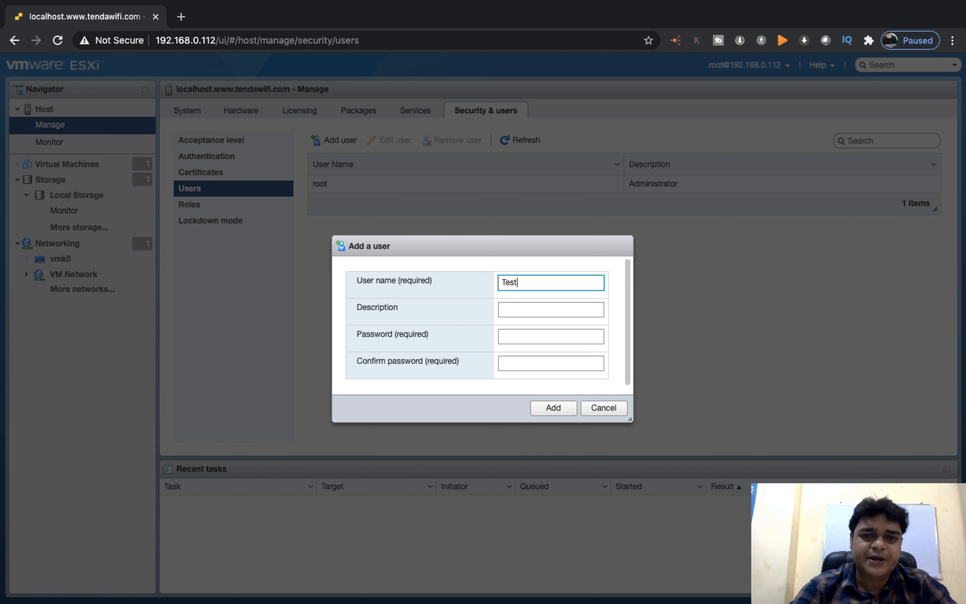
click(529, 310)
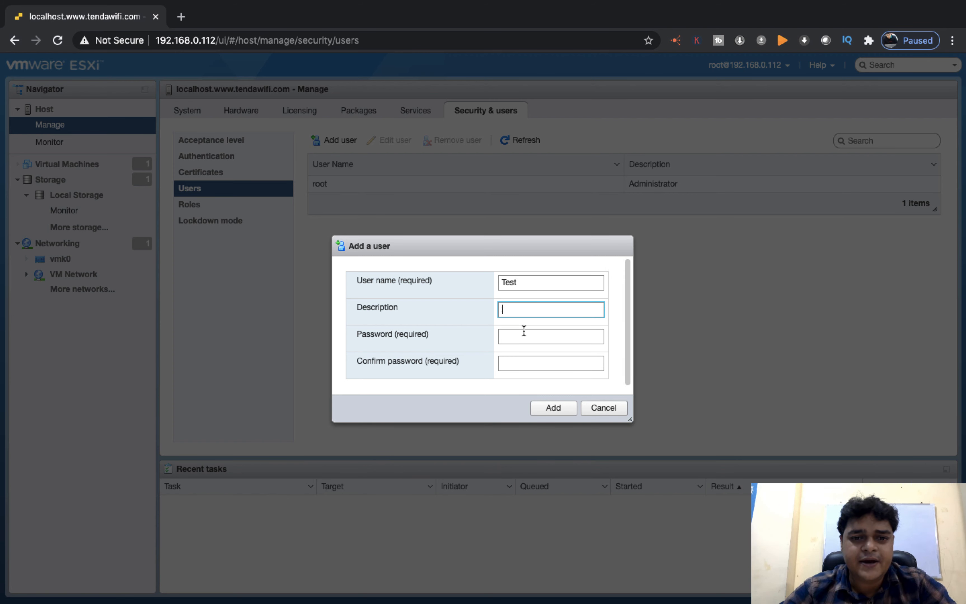
click(520, 341)
text(***)
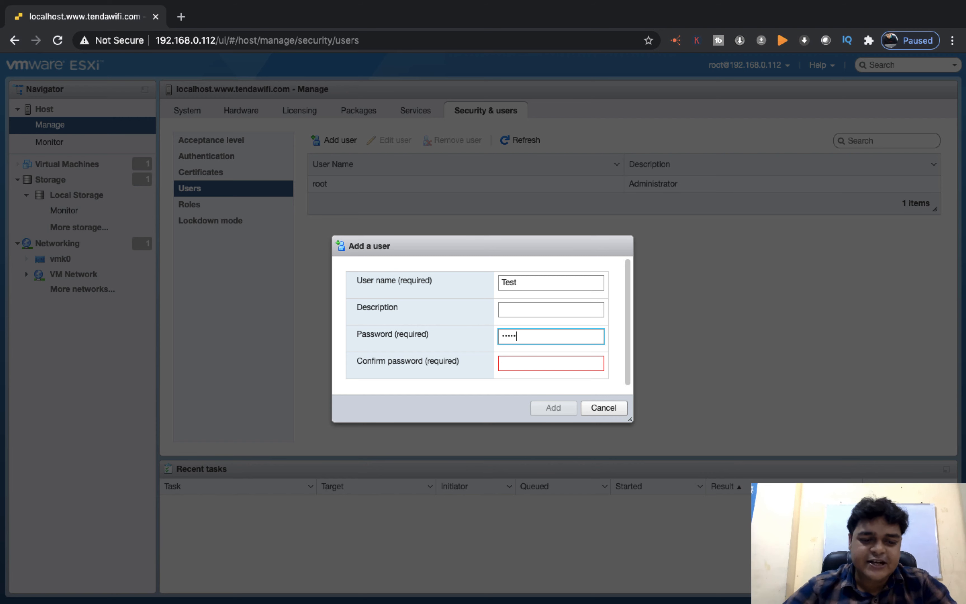
key(Tab)
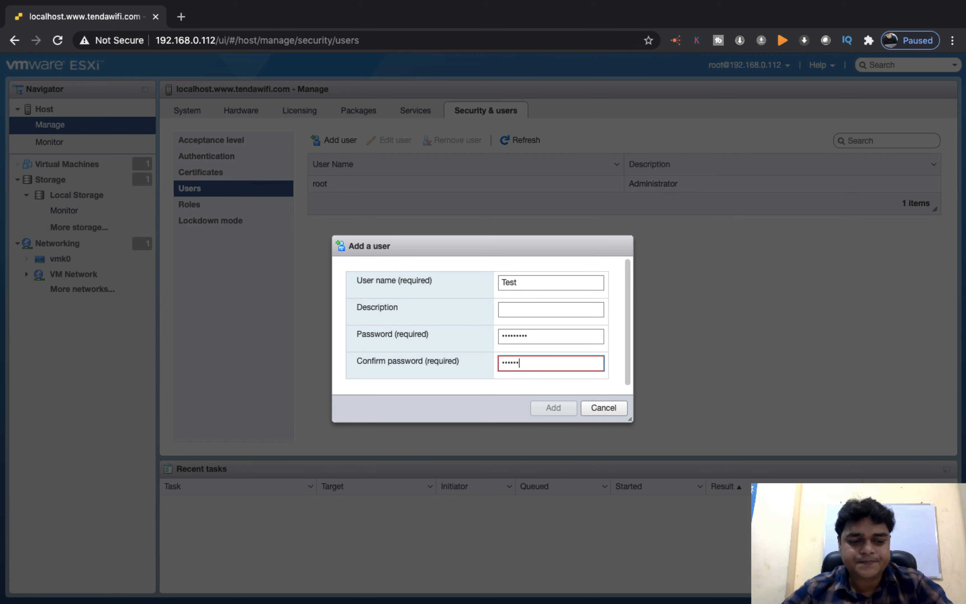
text(*********)
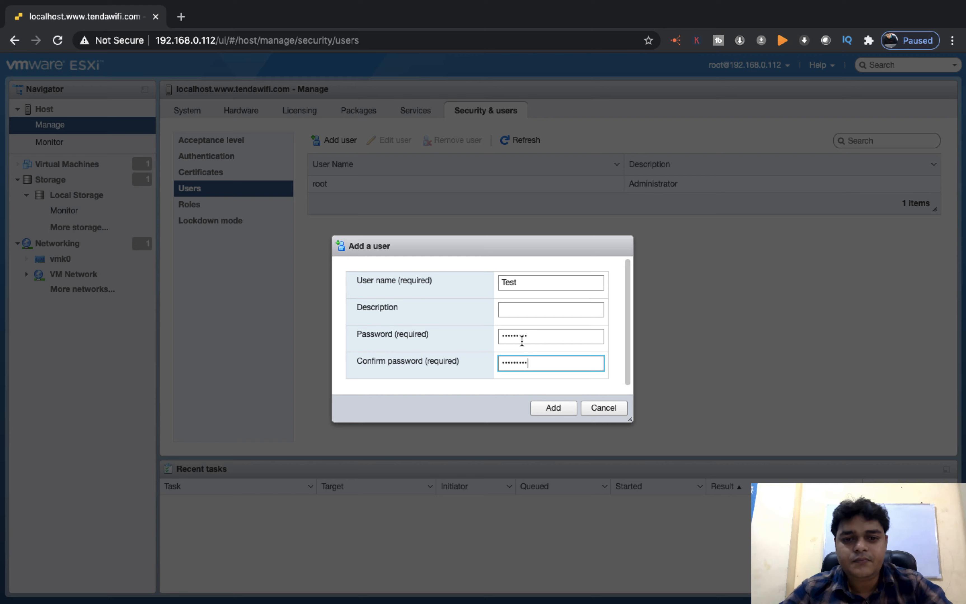
click(552, 409)
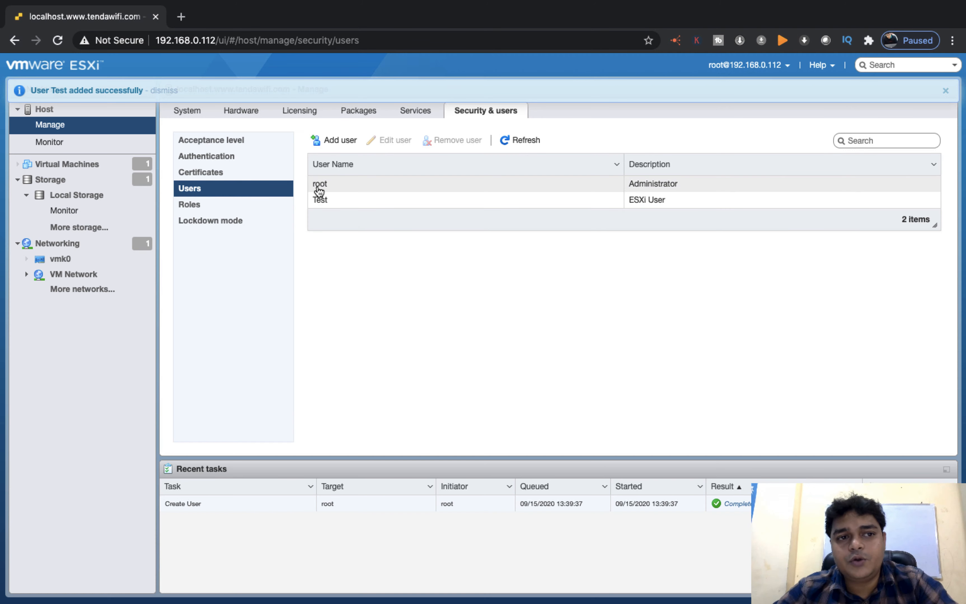
- Open the Test user's edit form, cancel without changes, and switch to the Roles list
click(324, 205)
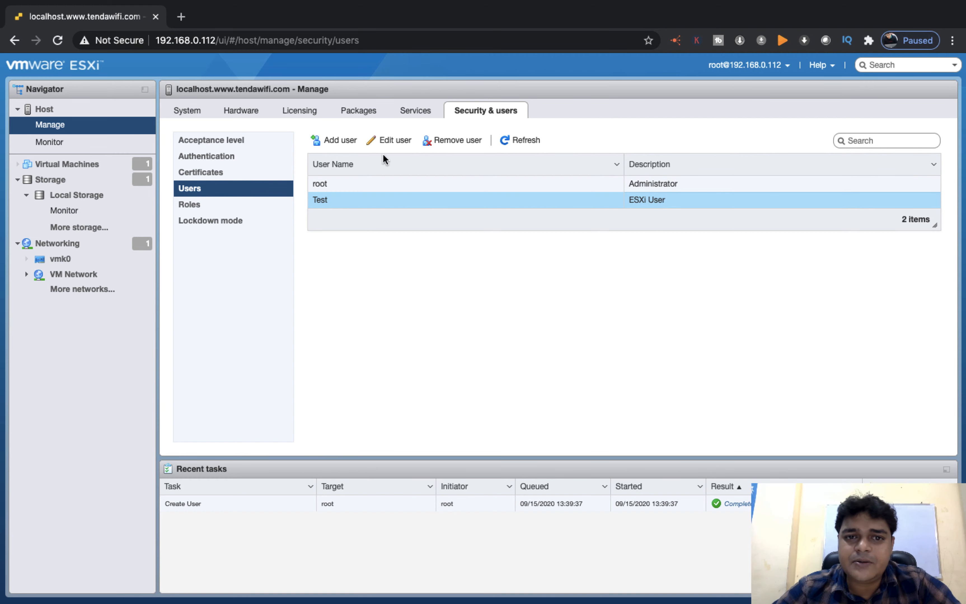
click(393, 140)
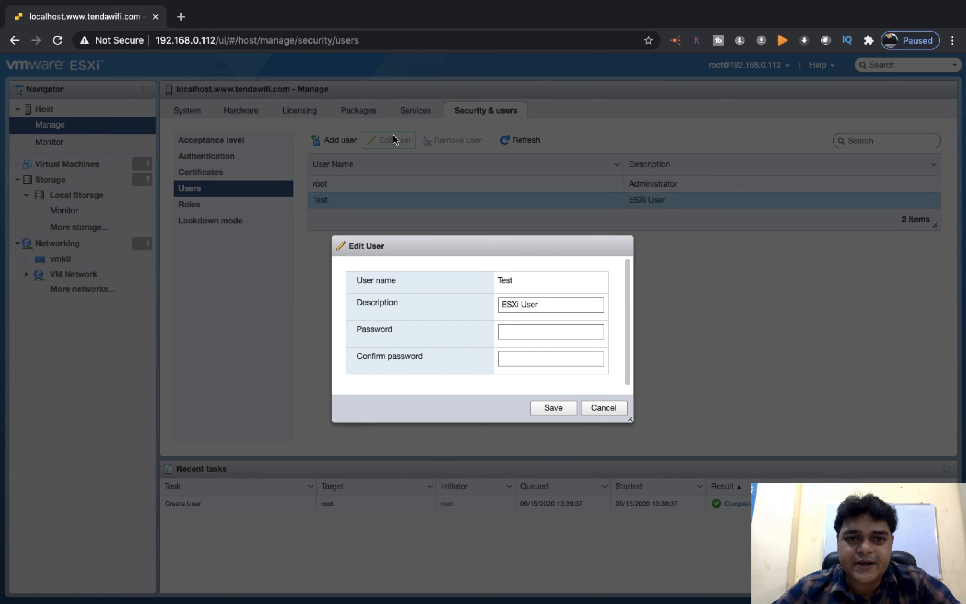
click(616, 415)
click(196, 203)
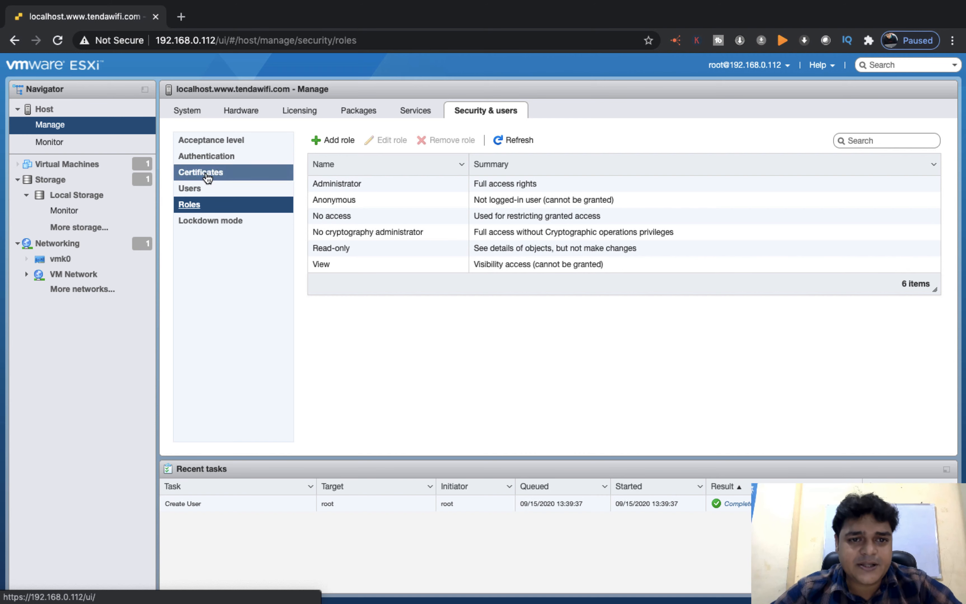
- Start a new role and tick the Host privilege in its privilege list
click(340, 142)
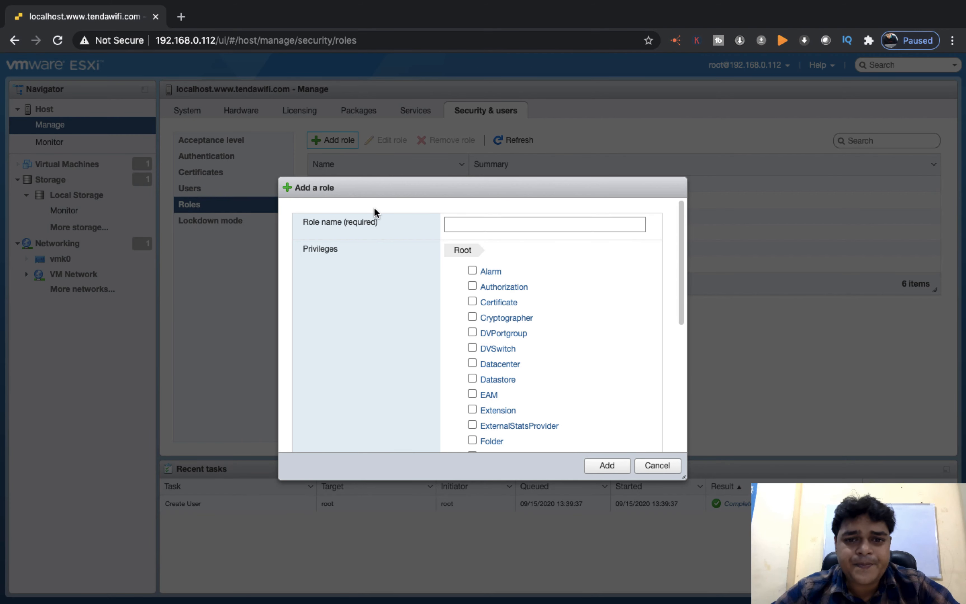
scroll(512, 338, down, 5)
scroll(512, 338, down, 3)
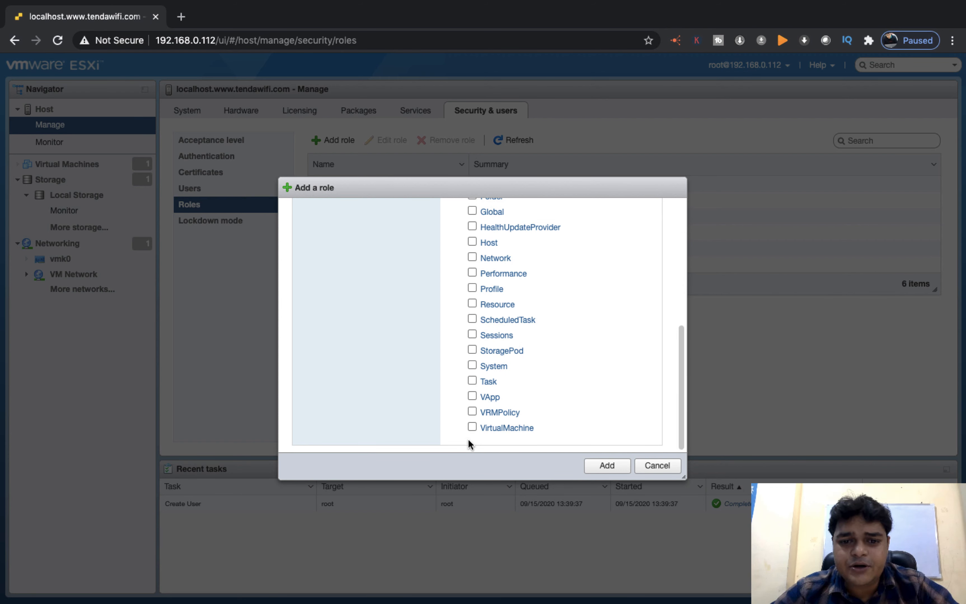
scroll(482, 436, up, 3)
scroll(484, 430, up, 5)
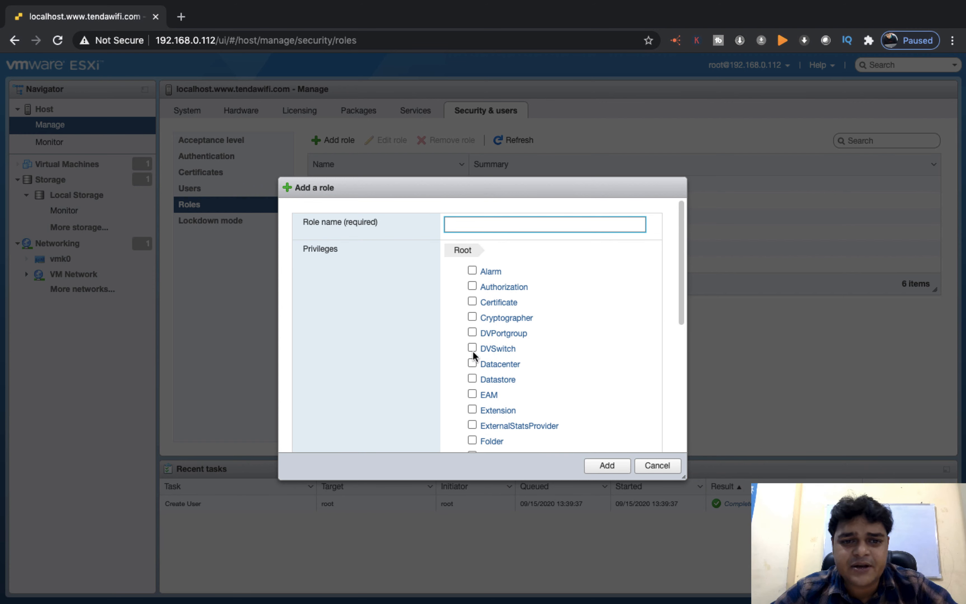
scroll(477, 326, down, 1)
scroll(477, 325, up, 1)
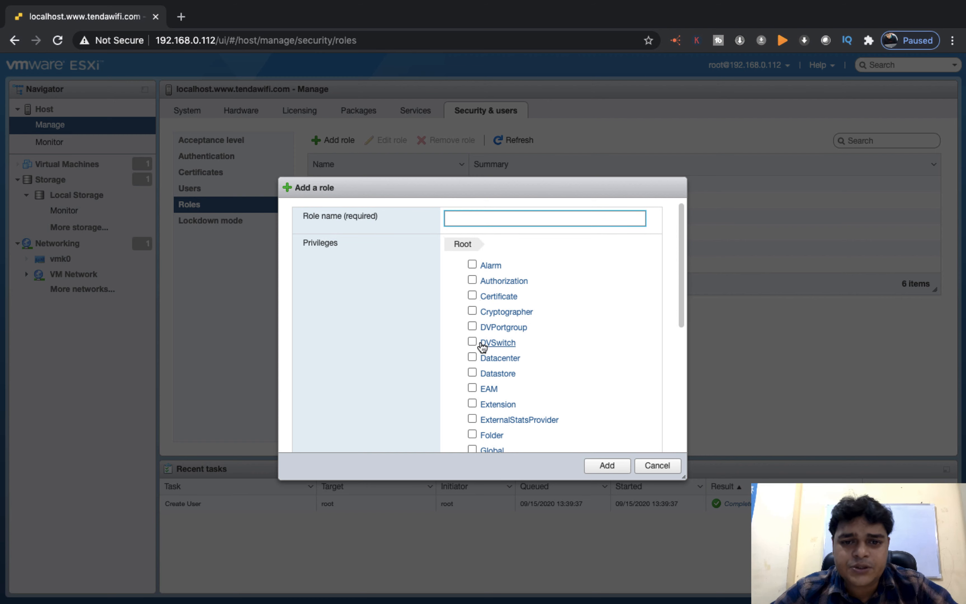
scroll(477, 342, down, 1)
click(327, 232)
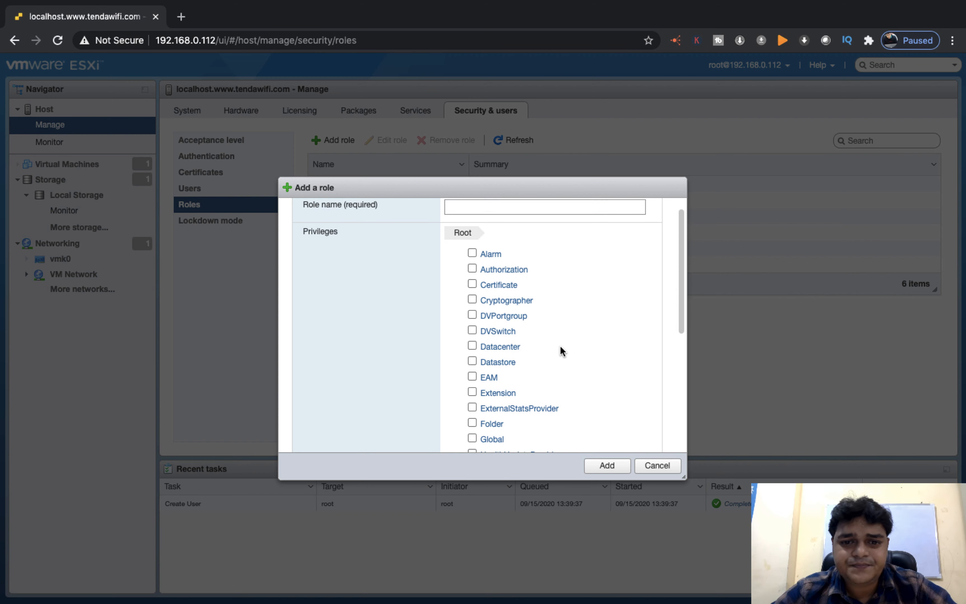
scroll(560, 349, down, 5)
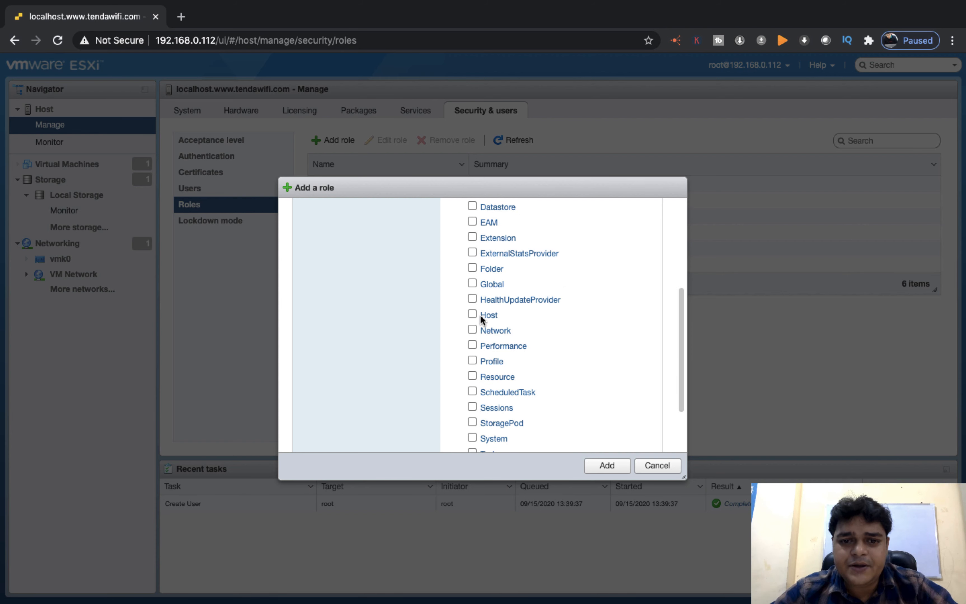
scroll(585, 438, up, 5)
scroll(585, 438, down, 3)
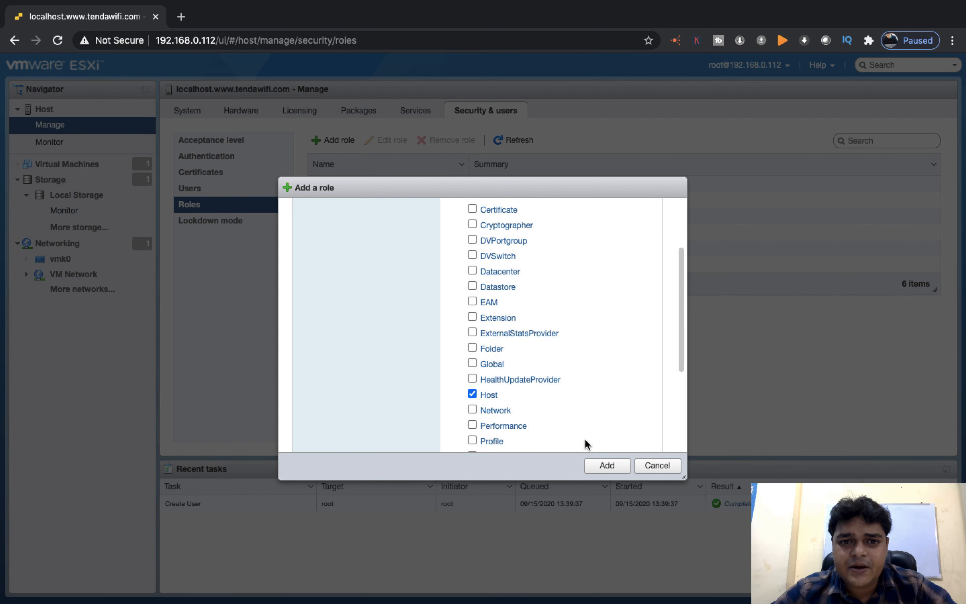
scroll(584, 438, up, 3)
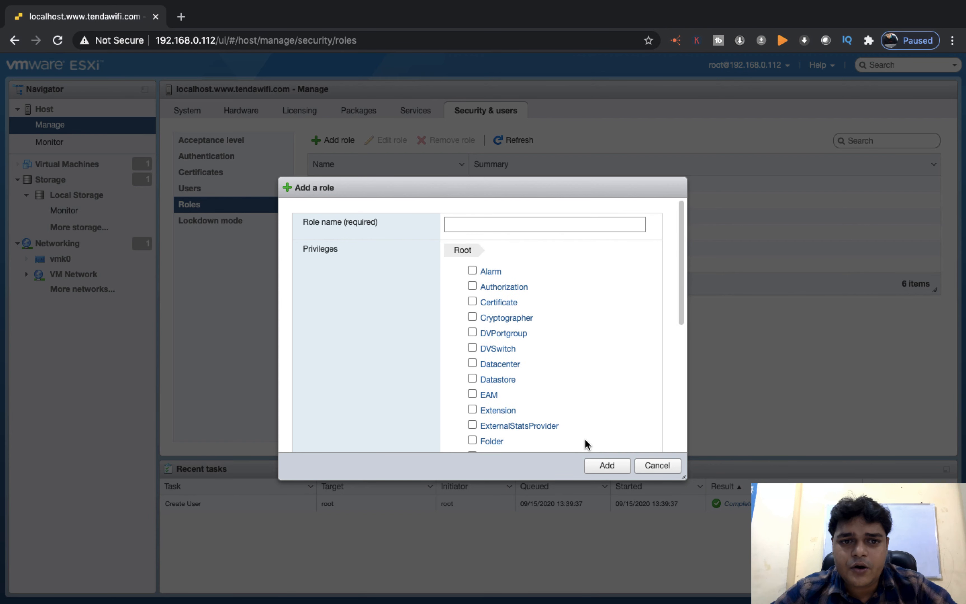
click(607, 467)
- Name the role 'test-role', create it, and select it in the Roles list
click(543, 226)
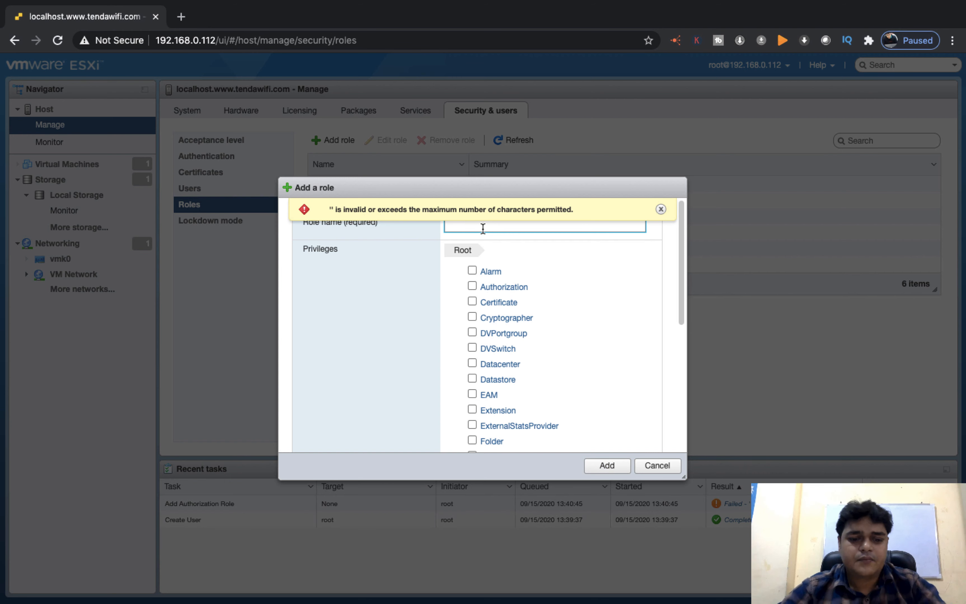
text(test)
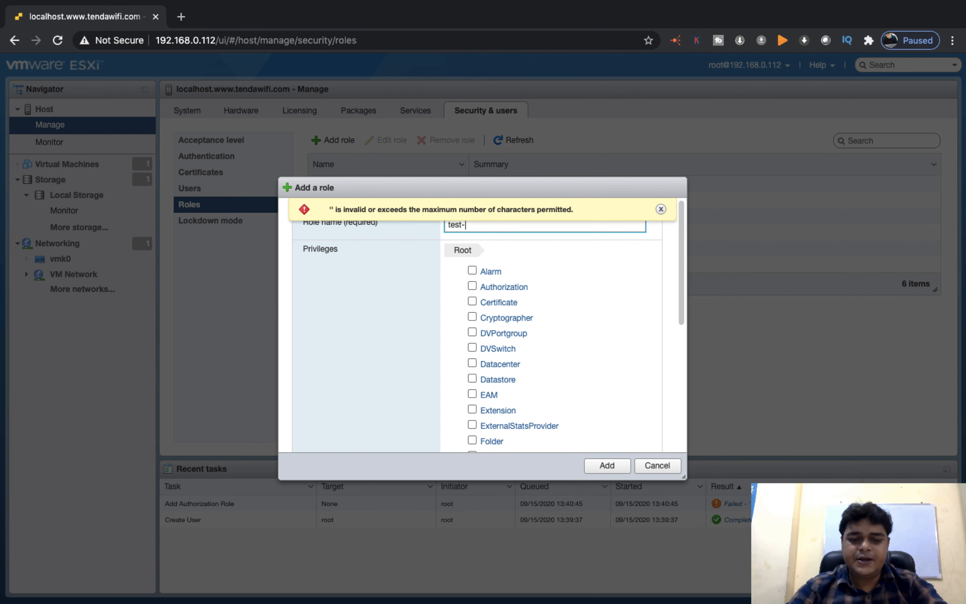
text(-role)
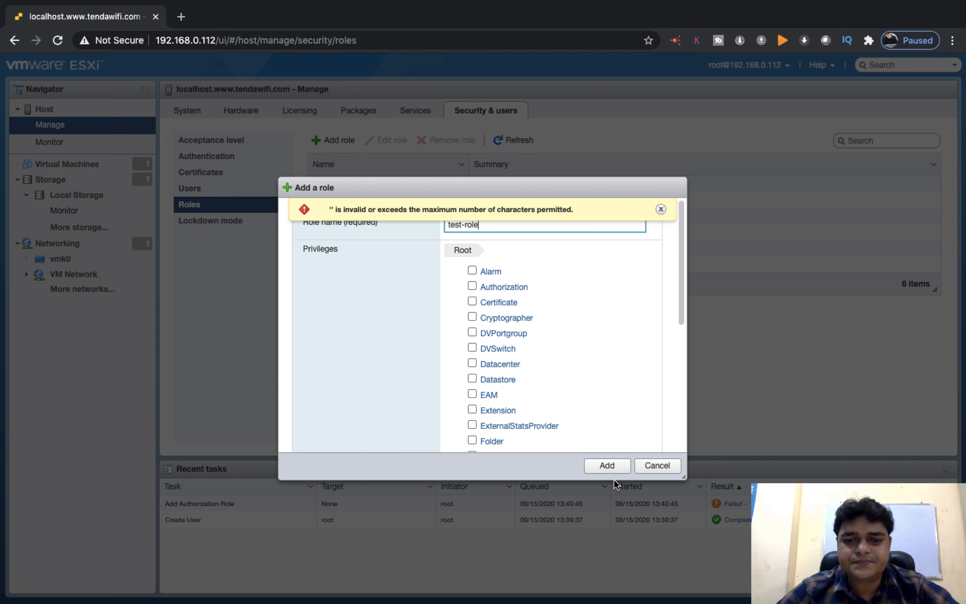
click(607, 465)
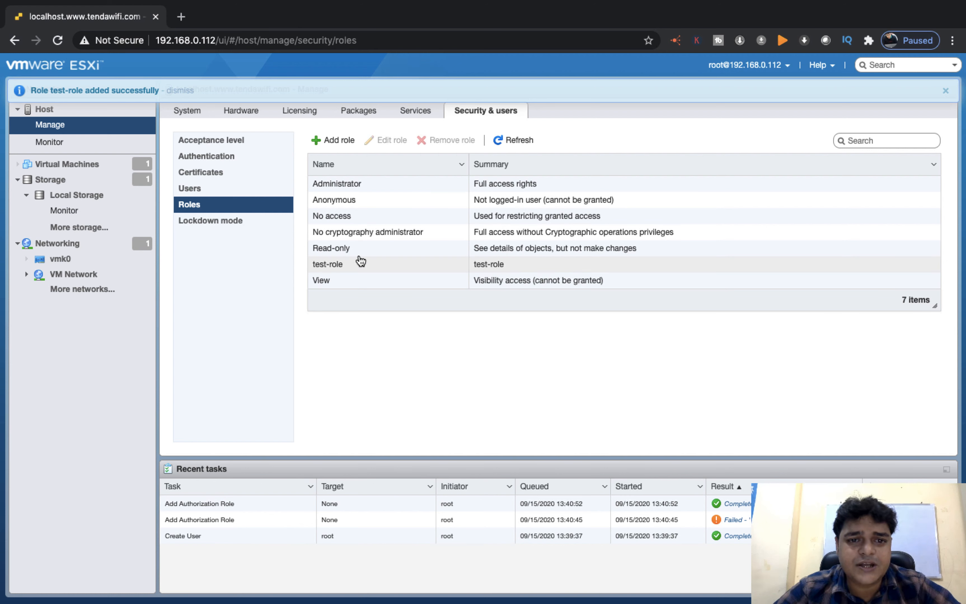
click(350, 267)
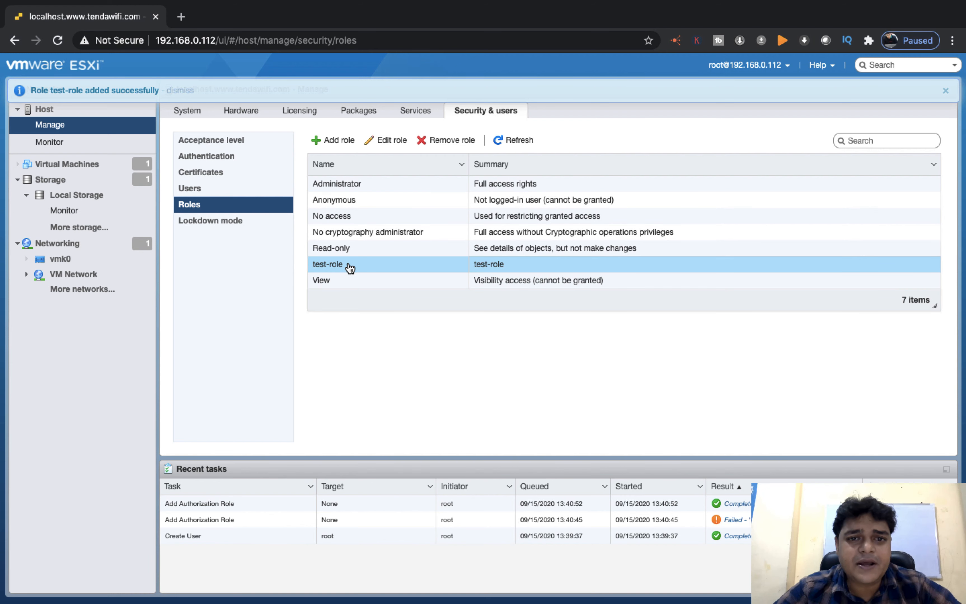
- Edit test-role to tick DVSwitch Create, Delete and Modify, then save the role
click(398, 145)
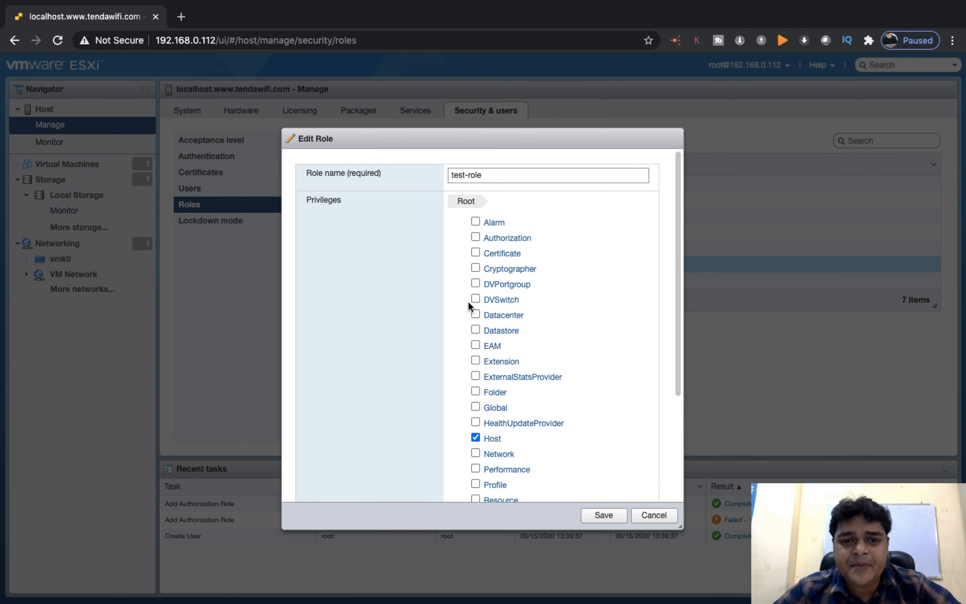
click(484, 300)
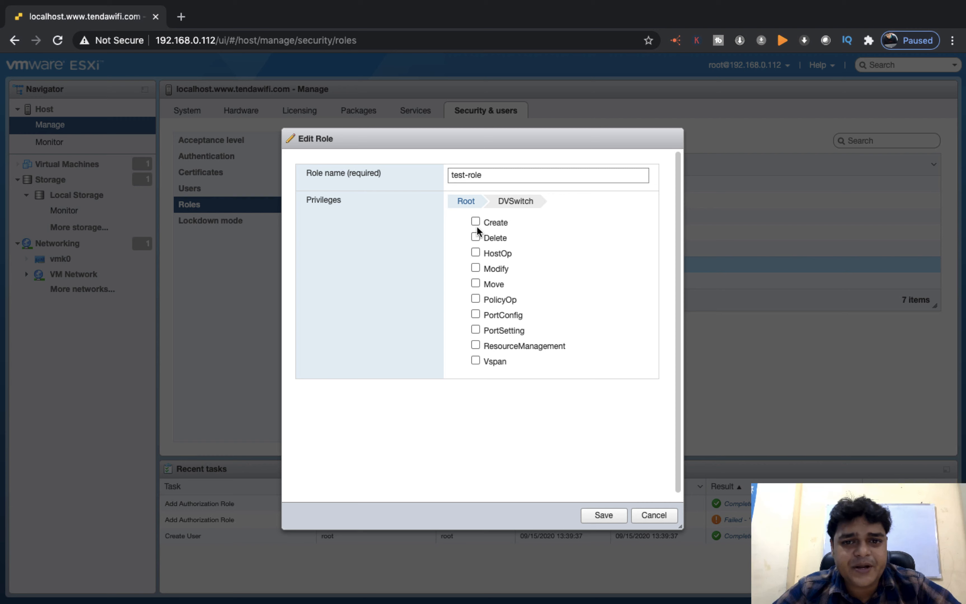
right_click(474, 216)
click(462, 236)
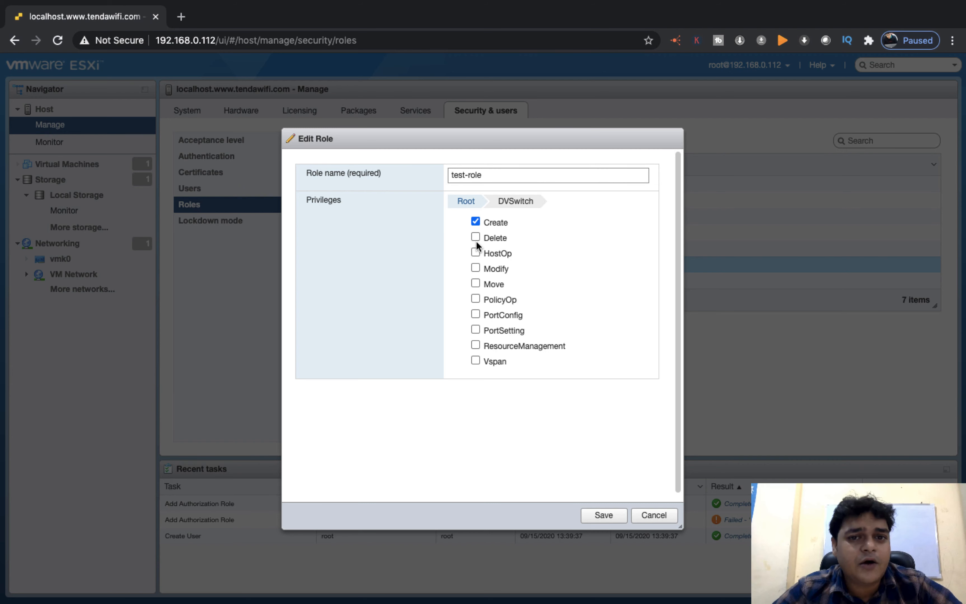
click(474, 237)
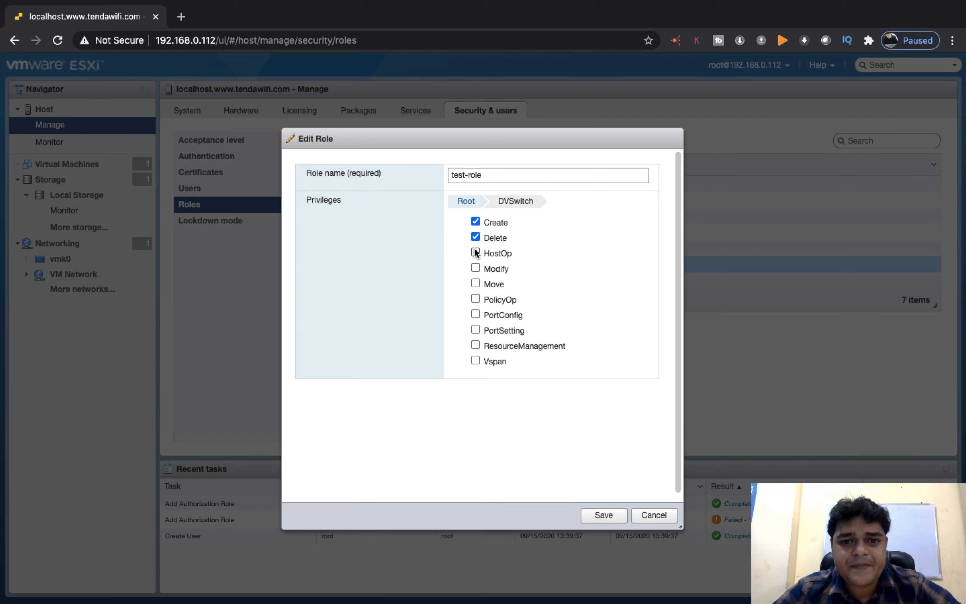
click(475, 268)
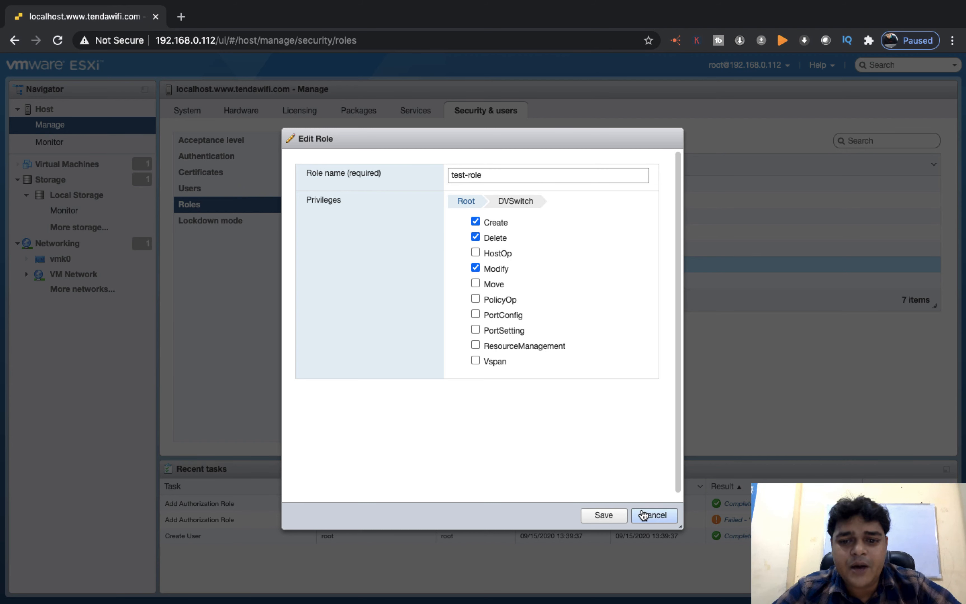
click(611, 515)
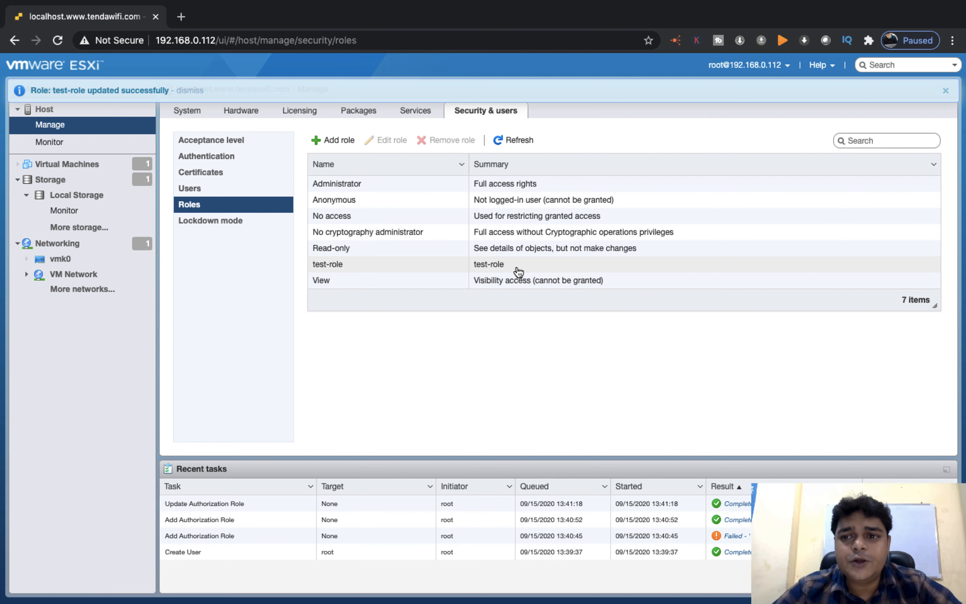
click(213, 194)
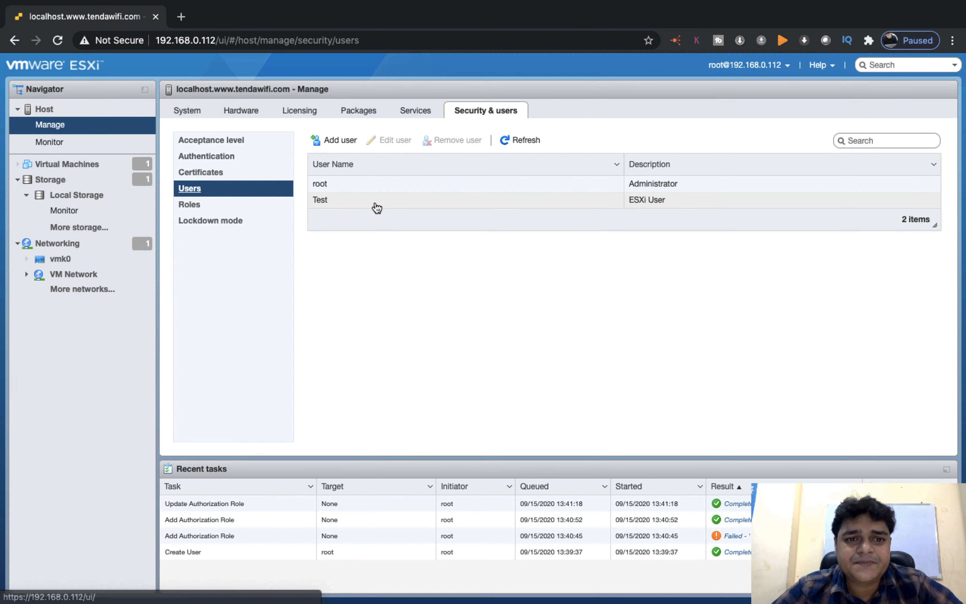
click(322, 205)
double_click(322, 205)
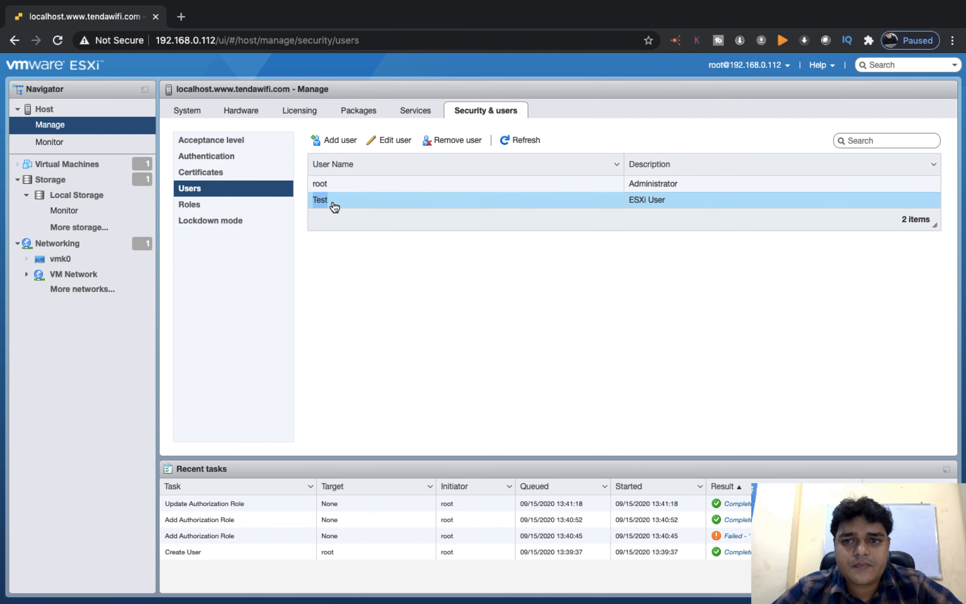
click(321, 200)
click(403, 148)
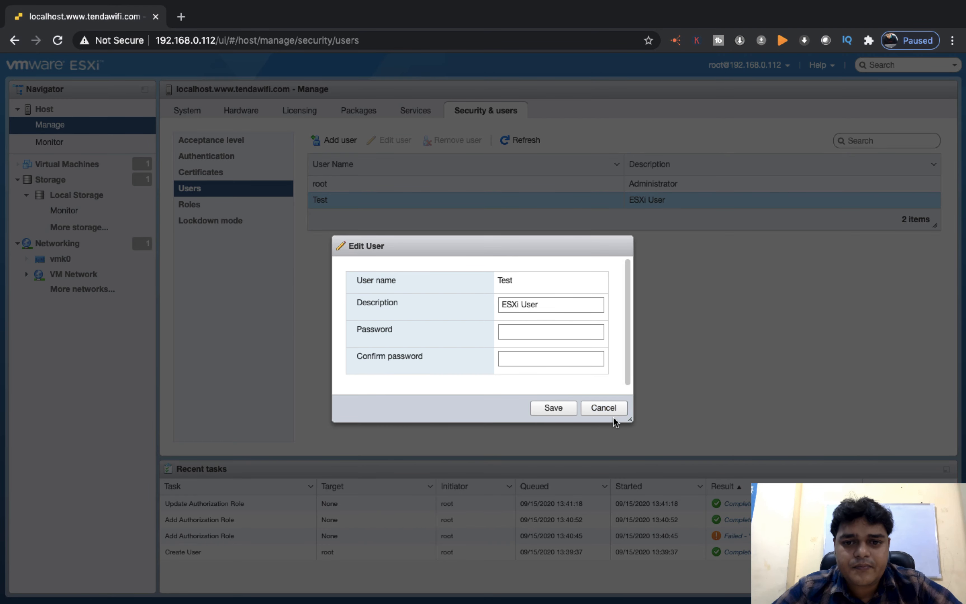
click(603, 408)
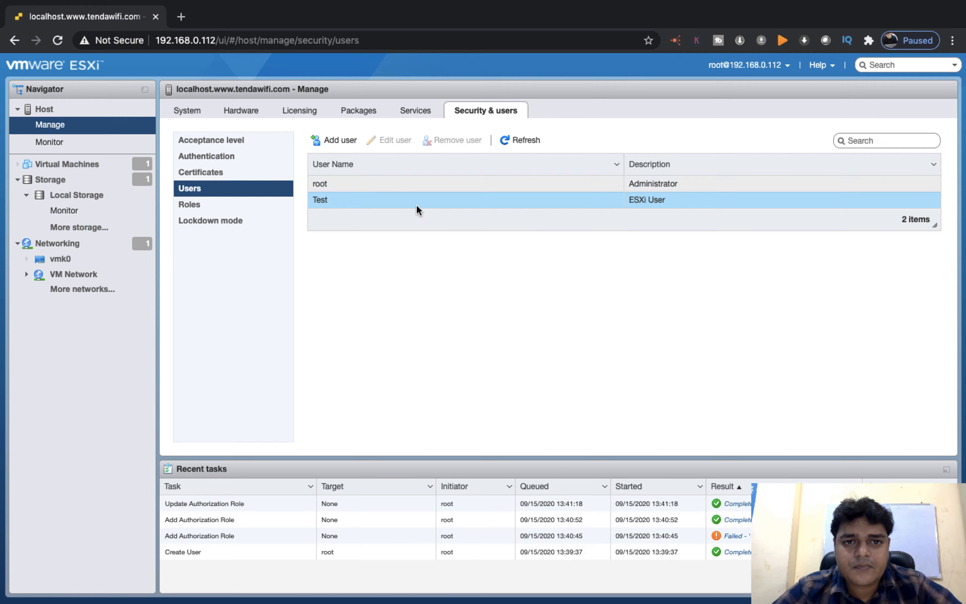
key(F11)
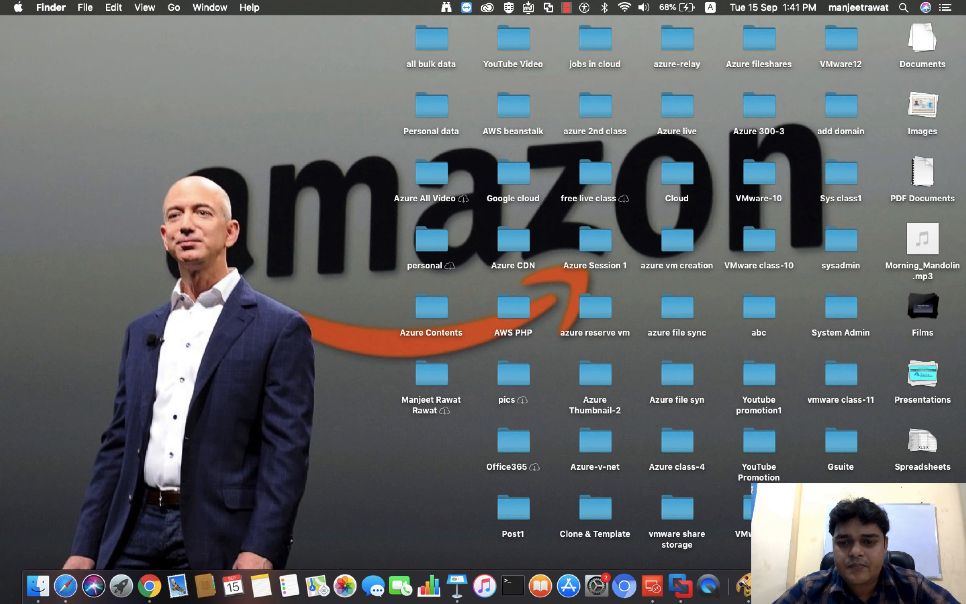
right_click(875, 586)
click(827, 453)
key(F11)
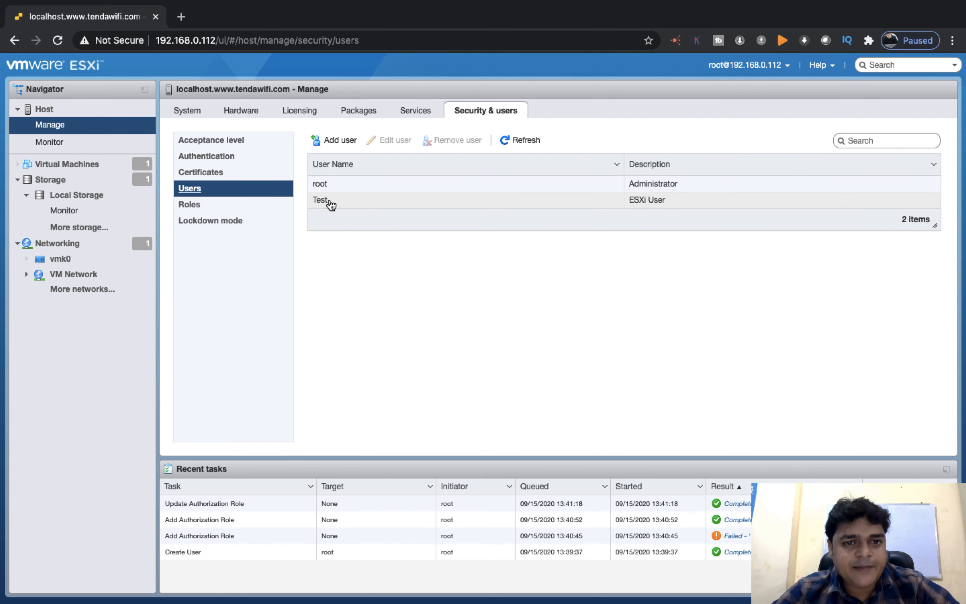
- Edit test-role to also grant the Host and Network privileges and save it
click(196, 219)
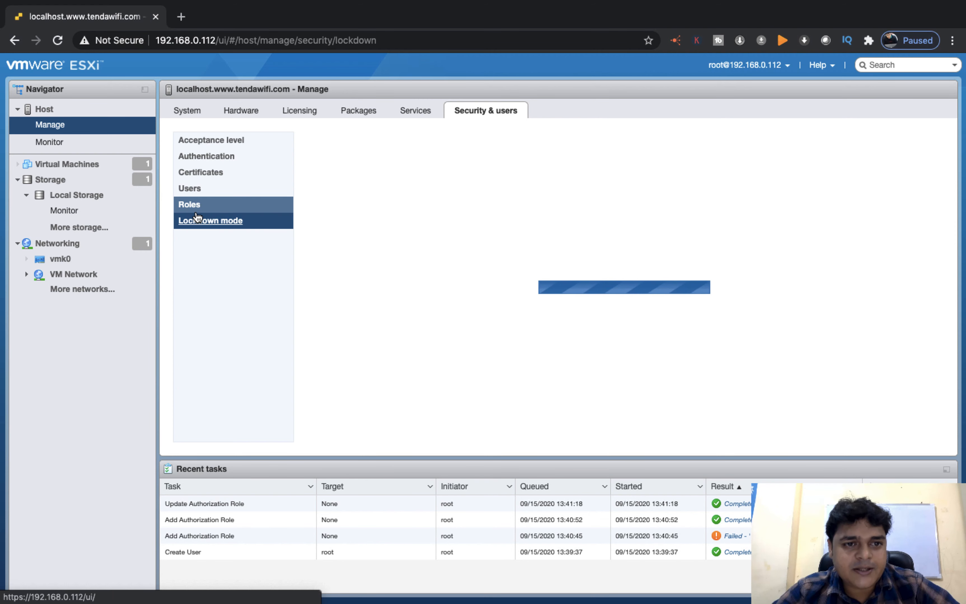
click(197, 210)
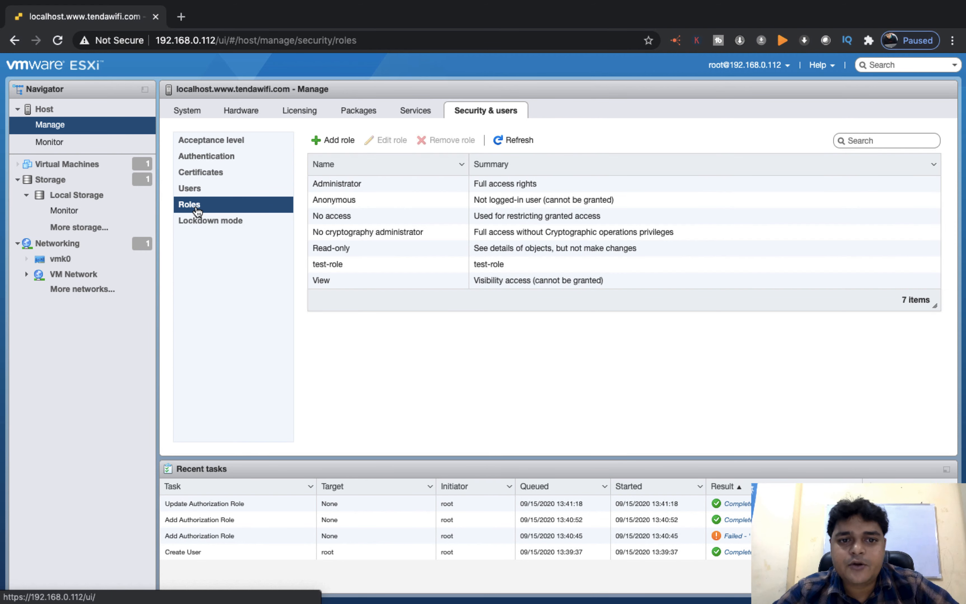
click(331, 266)
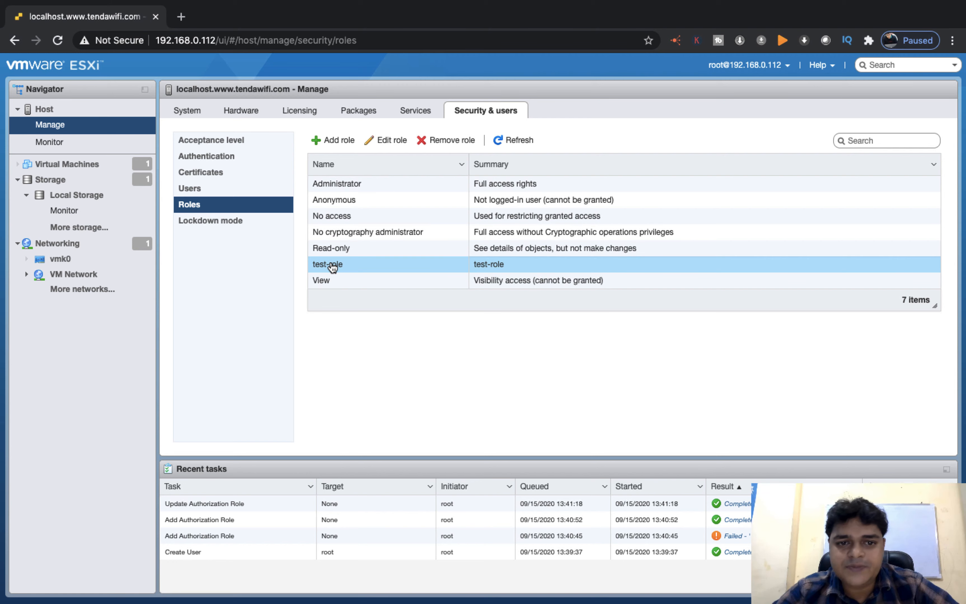
click(386, 140)
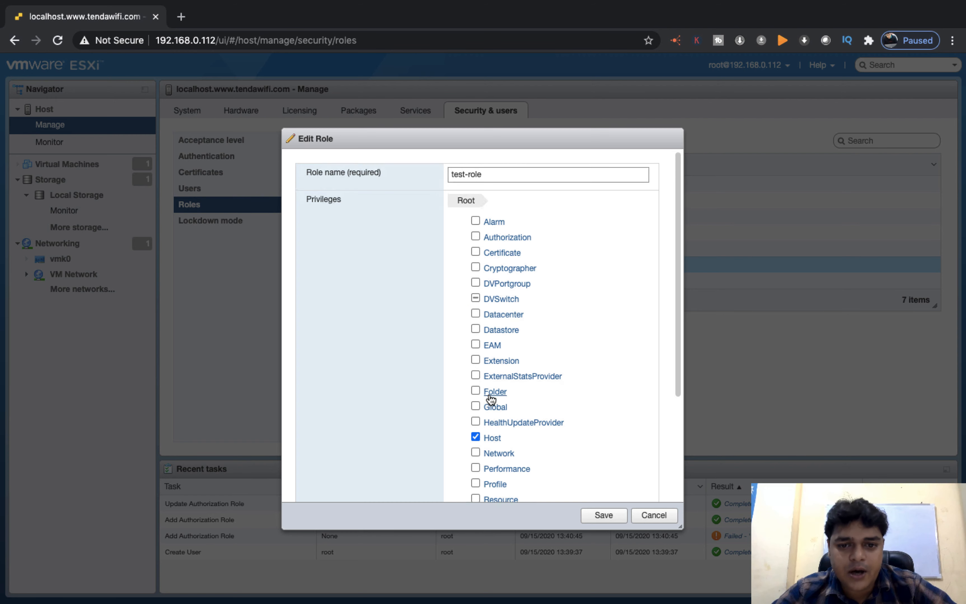
scroll(478, 390, down, 4)
click(475, 415)
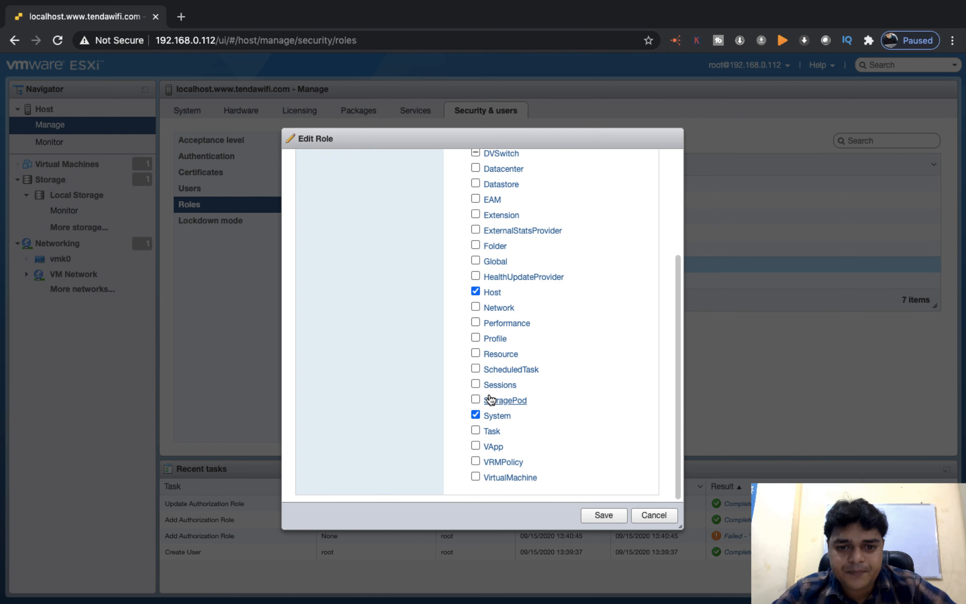
click(476, 413)
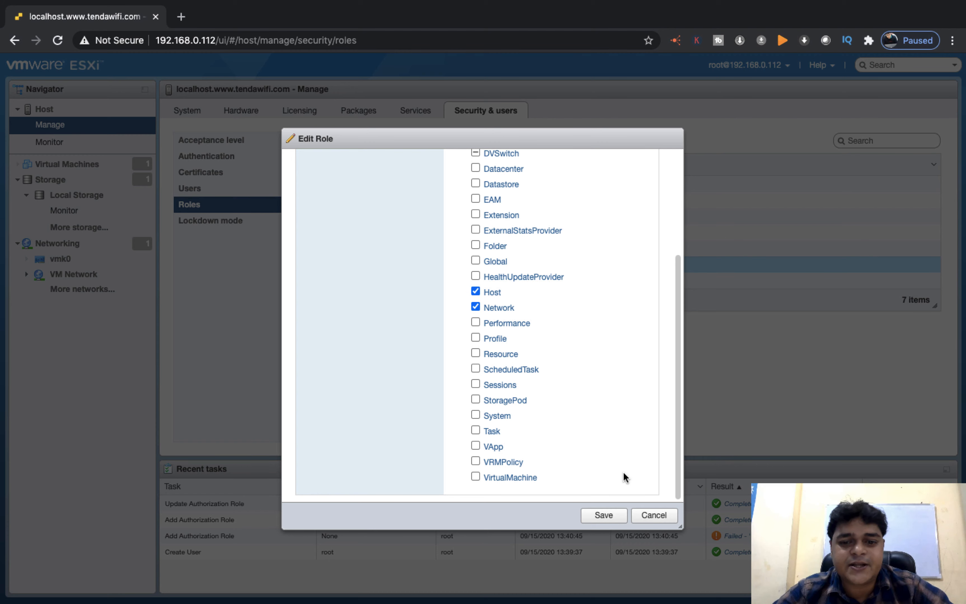
click(602, 517)
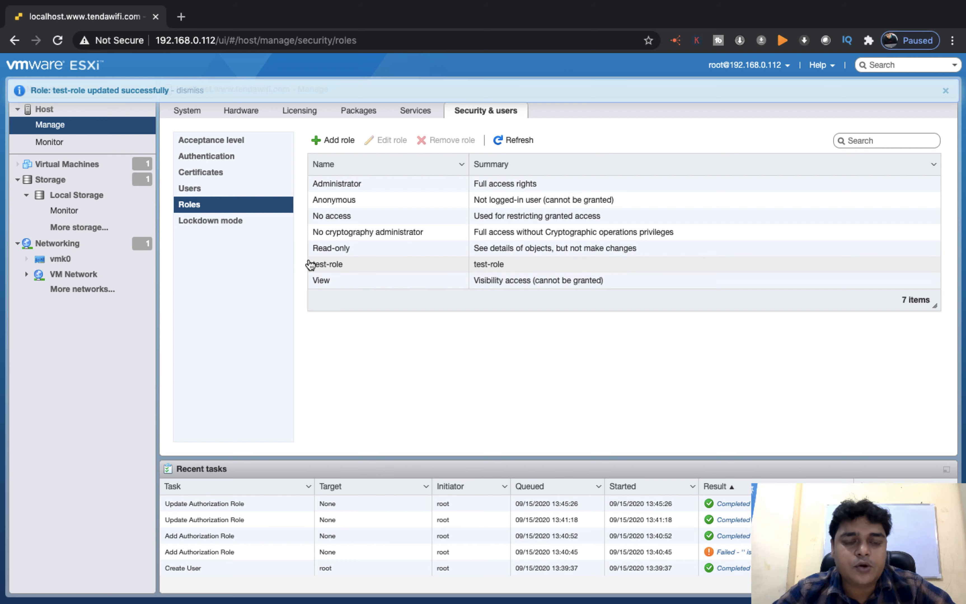
click(199, 187)
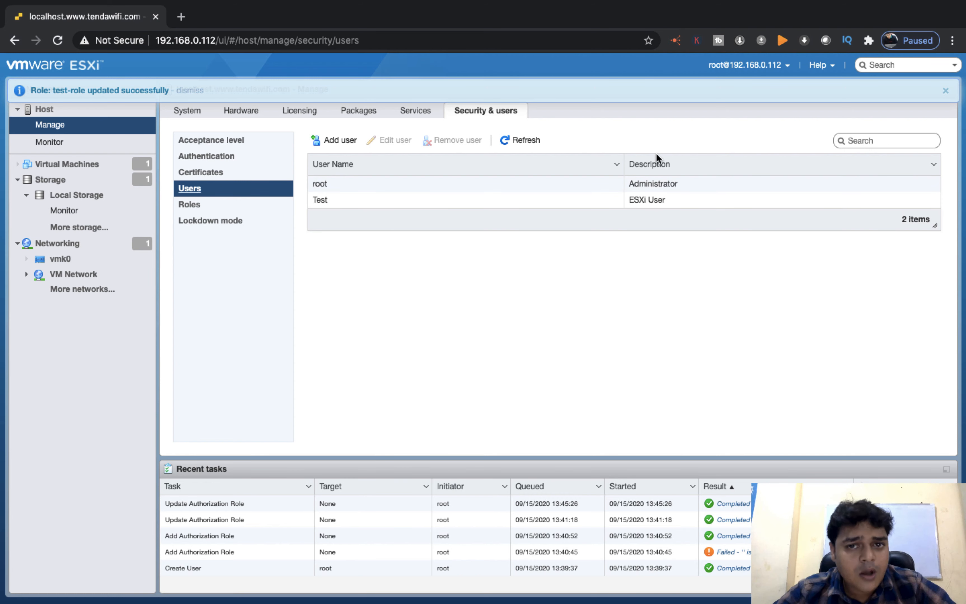
- Open the host's Manage permissions dialog from the host Actions menu
click(40, 111)
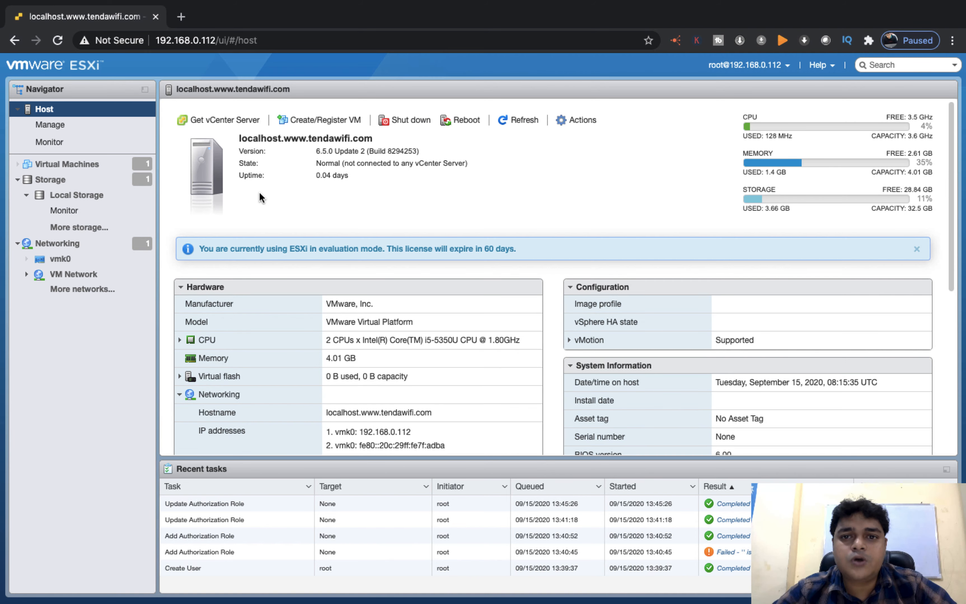
click(583, 120)
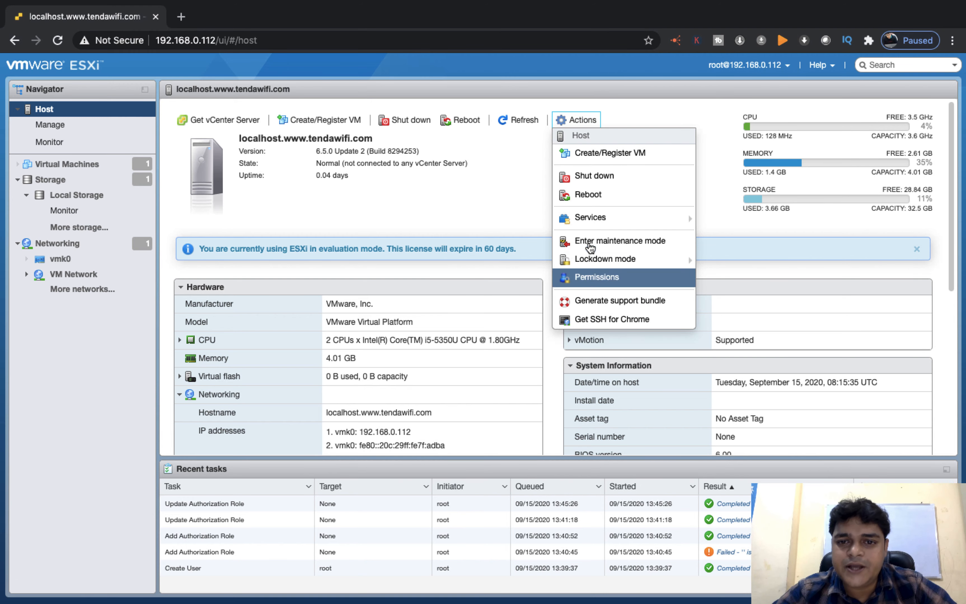
click(607, 278)
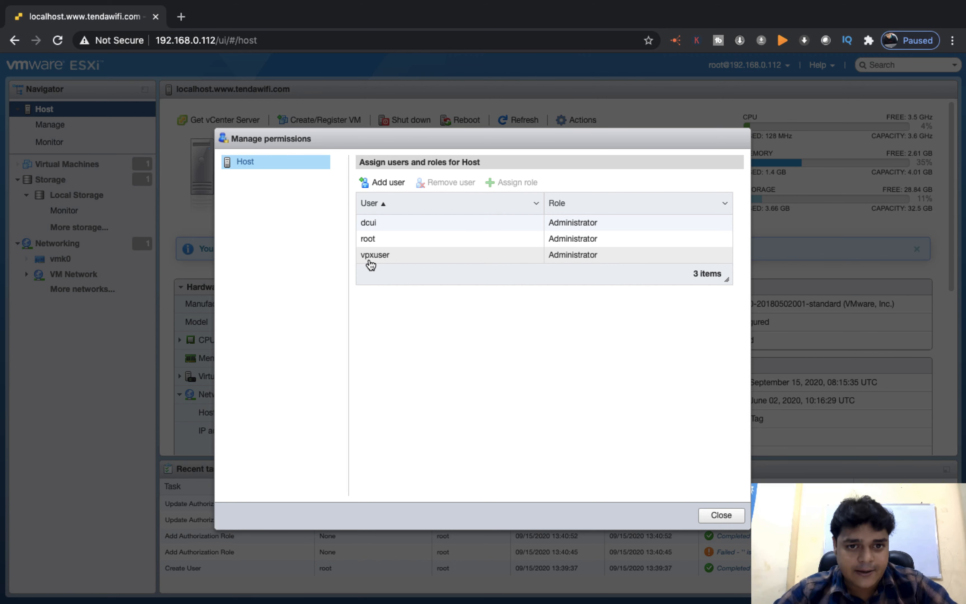
- Add user Test with role test-role to the host permissions and close the dialog
click(382, 182)
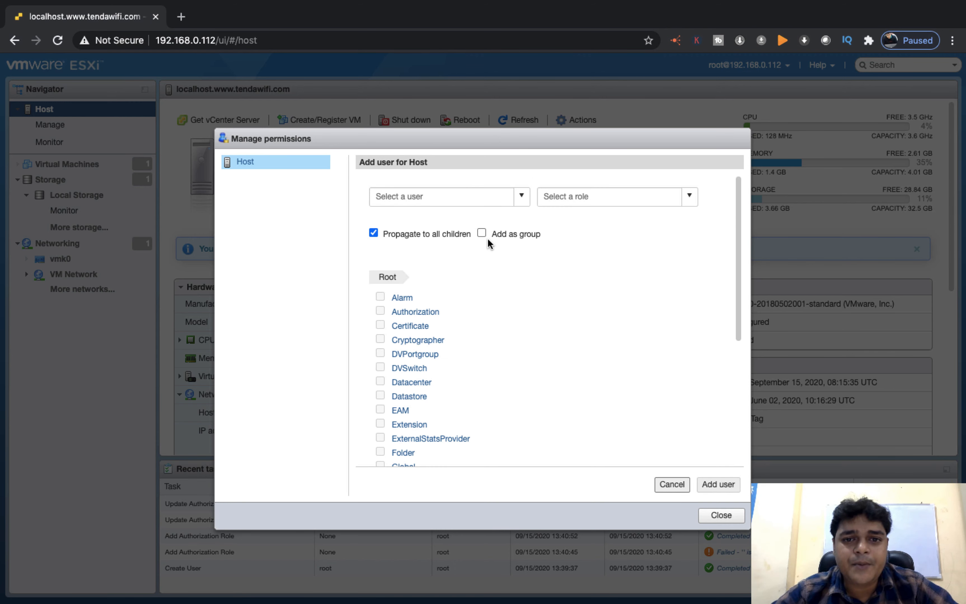
click(520, 196)
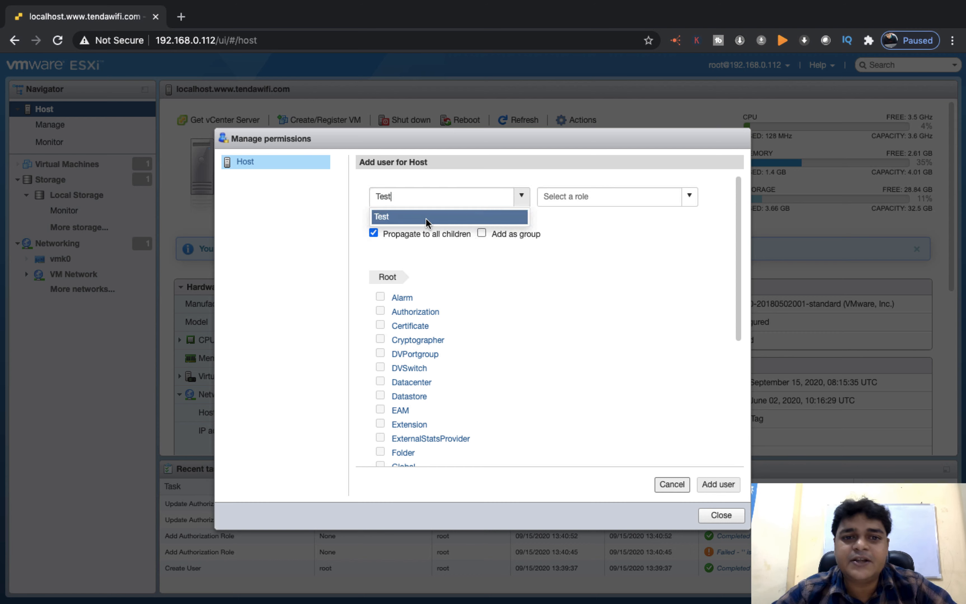
click(427, 220)
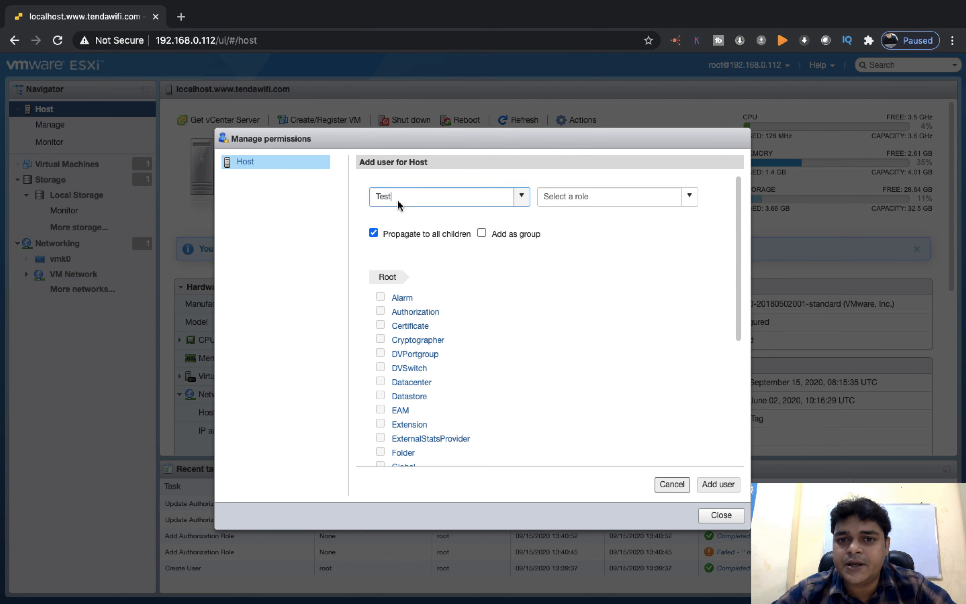
click(690, 197)
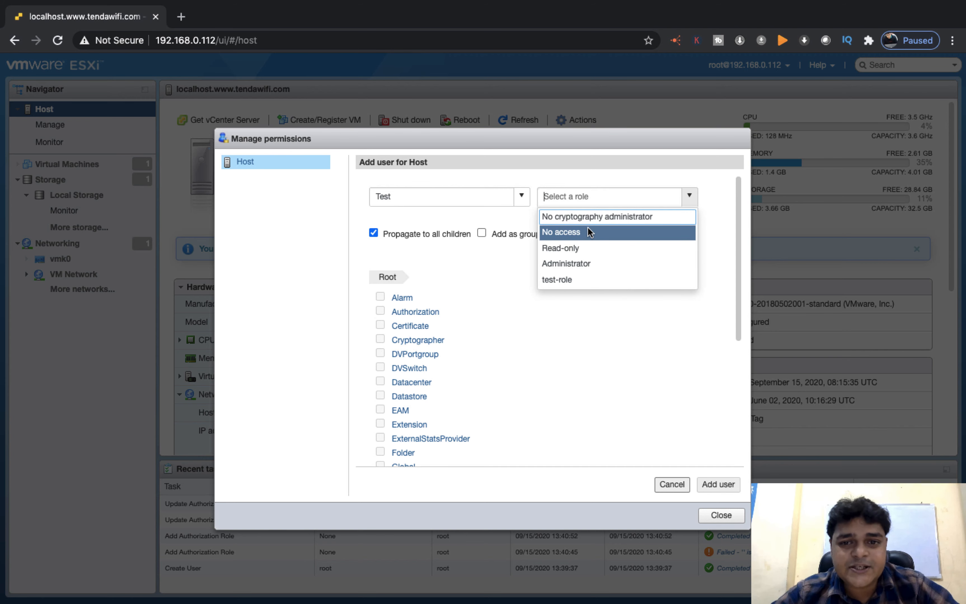
click(571, 281)
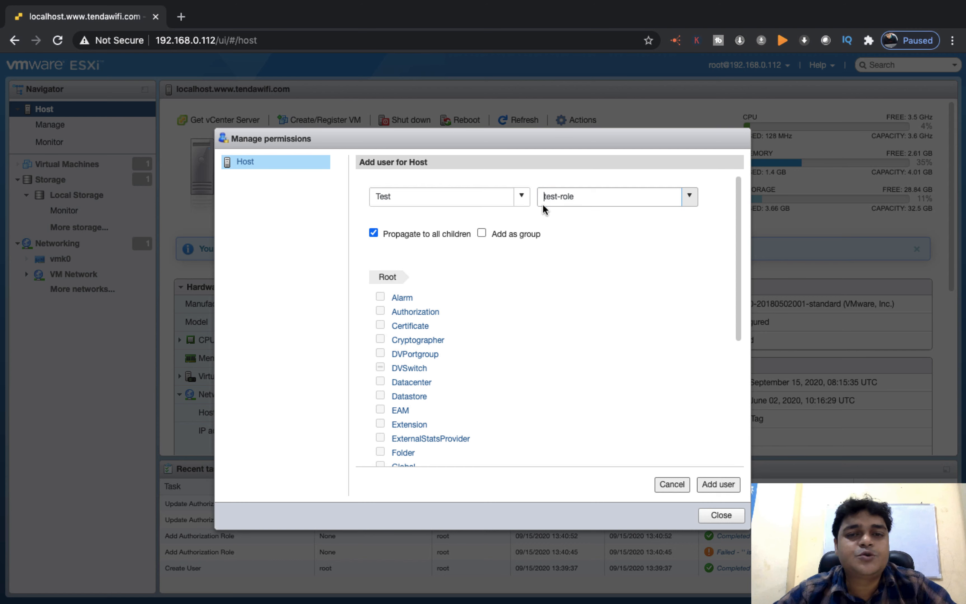
click(717, 484)
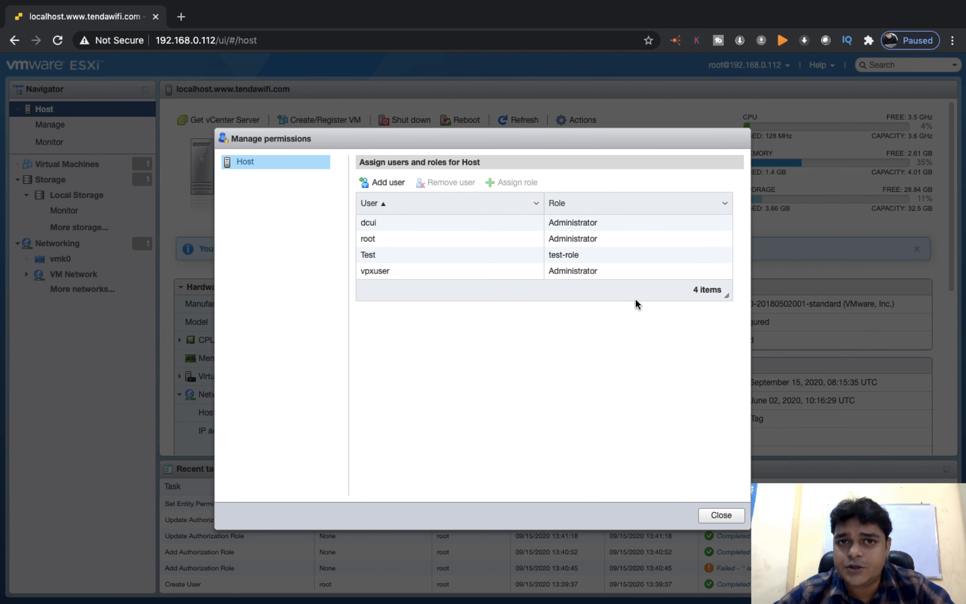
click(723, 516)
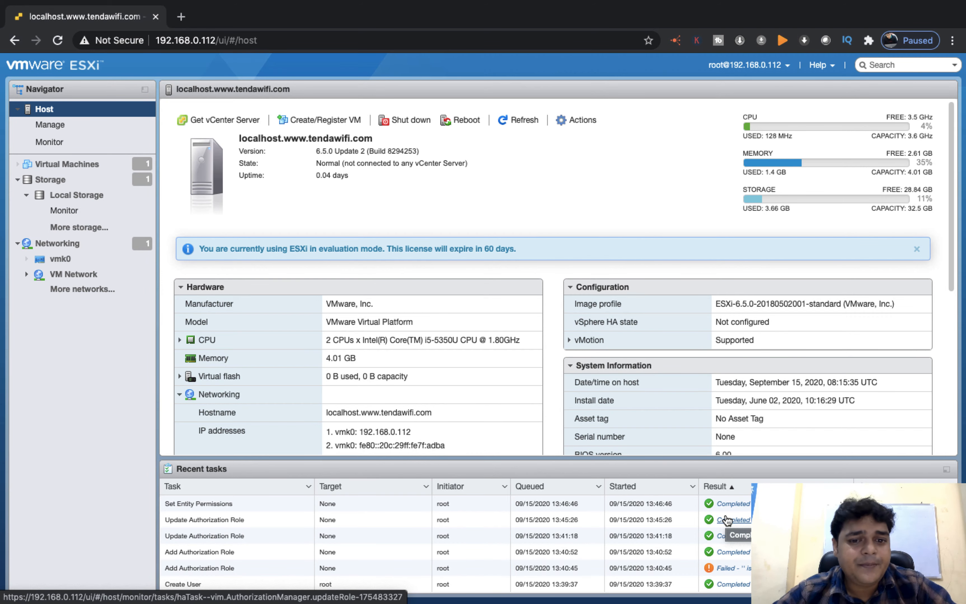
- Open a new Chrome incognito window and load the ESXi host at 192.168.0.112
key(F11)
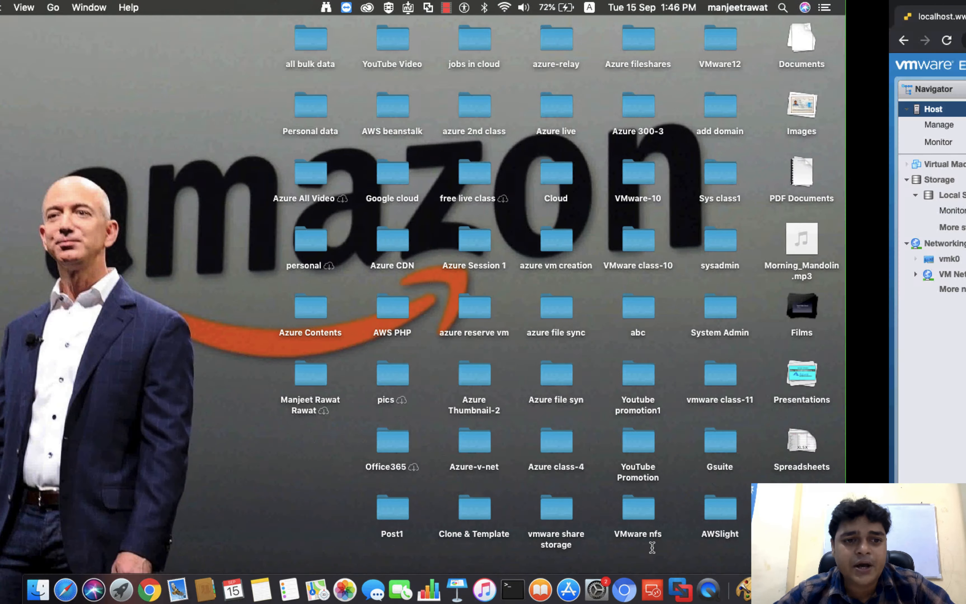
key(ctrl+Right)
key(ctrl+Right)
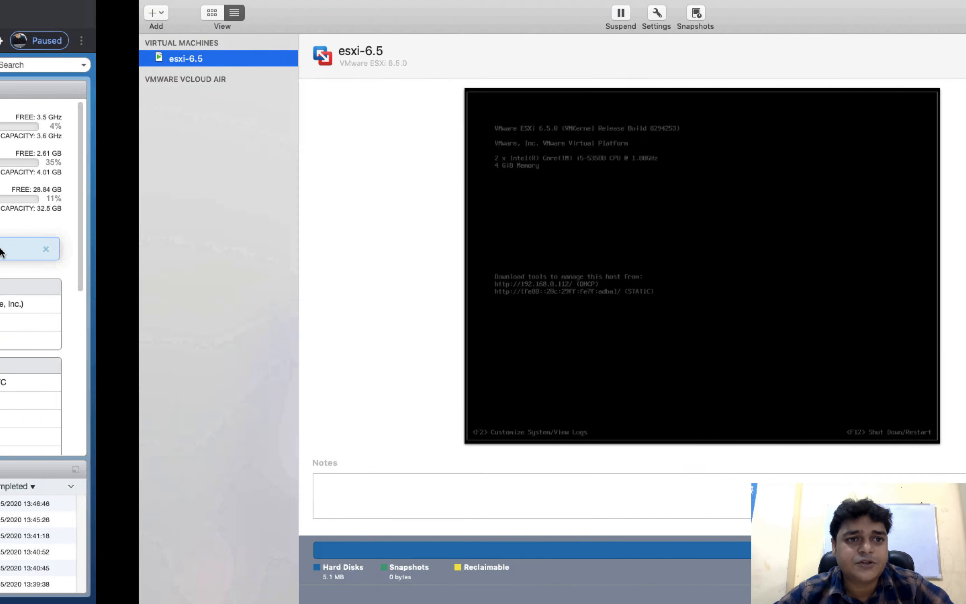
key(ctrl+Left)
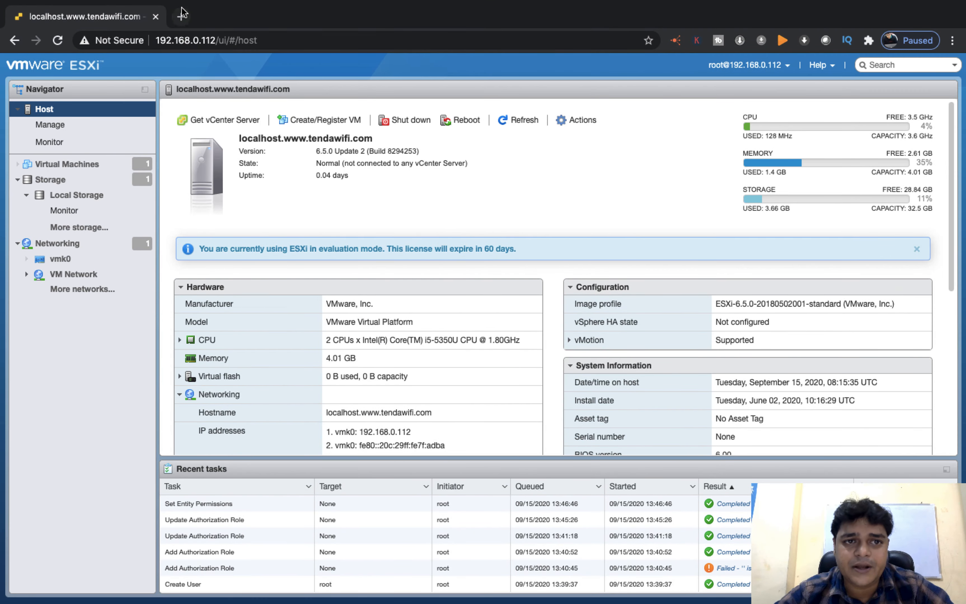
click(182, 17)
click(952, 40)
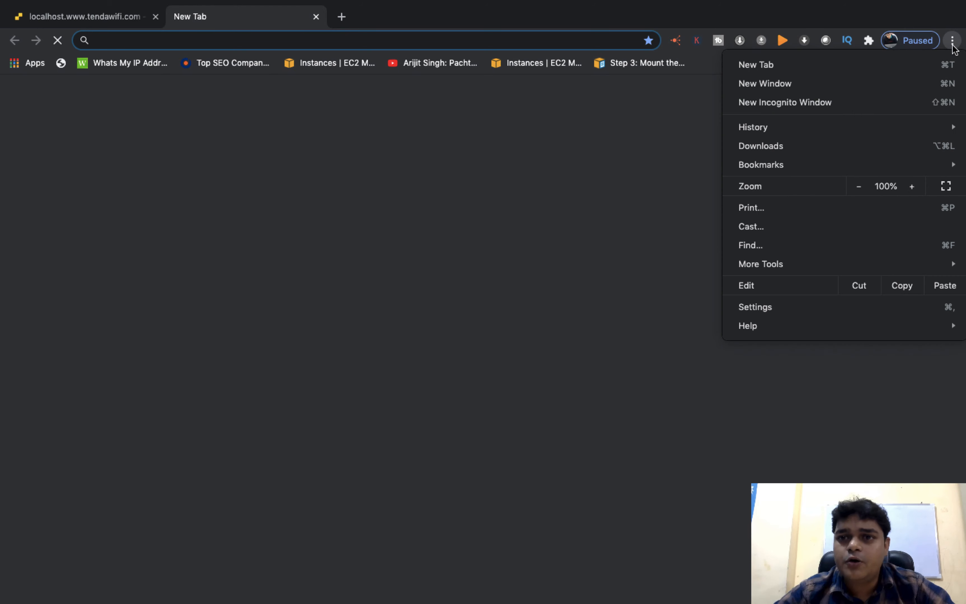
click(781, 108)
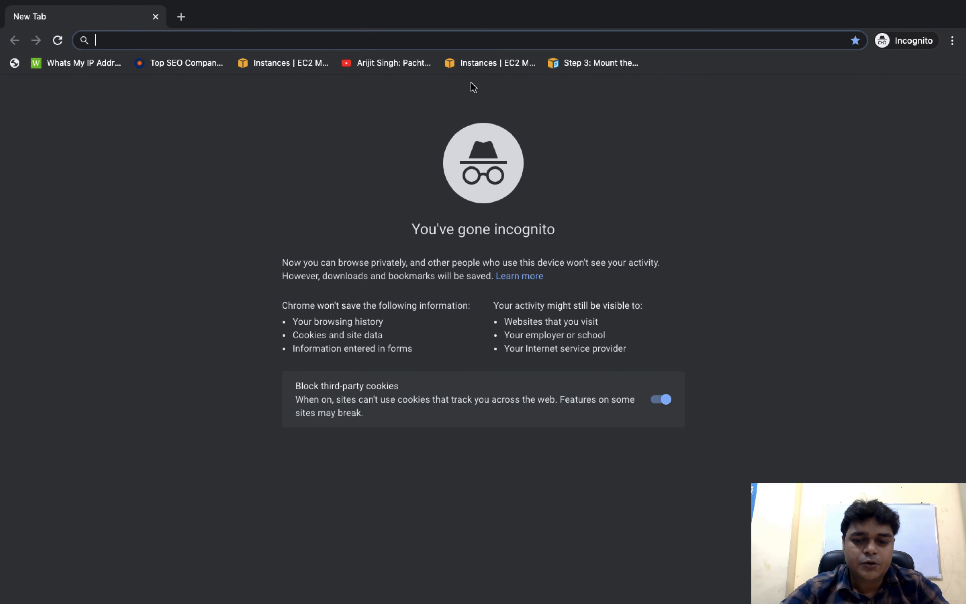
text(192.168.0.)
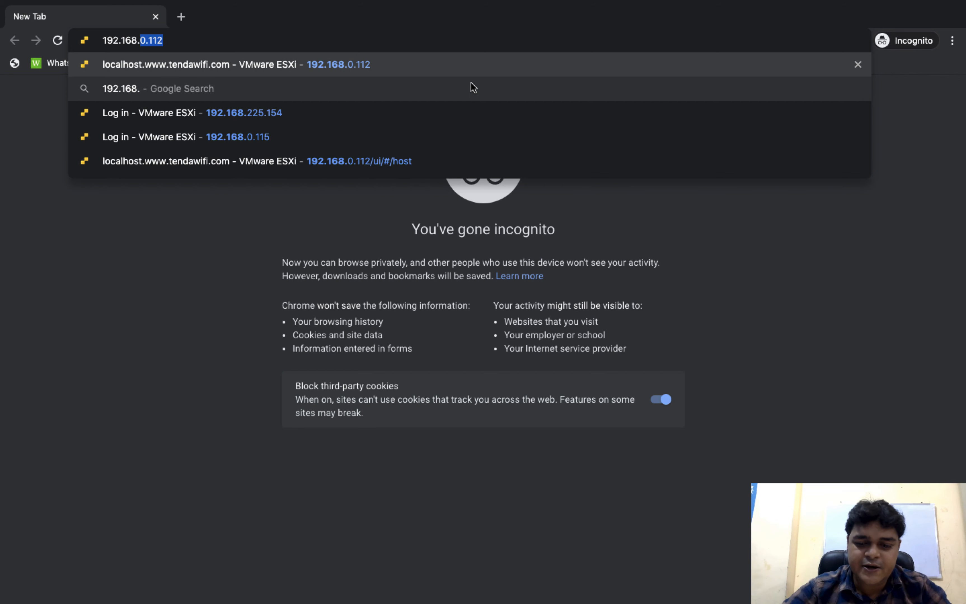
text(11)
key(Return)
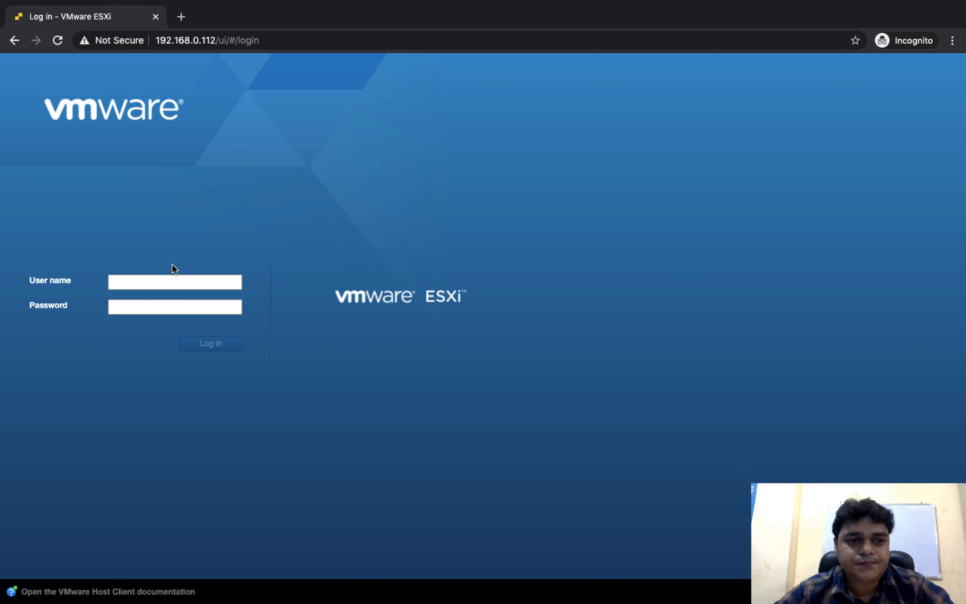
- Try logging in as 'test' twice with the password; both attempts are rejected
click(170, 279)
text(test)
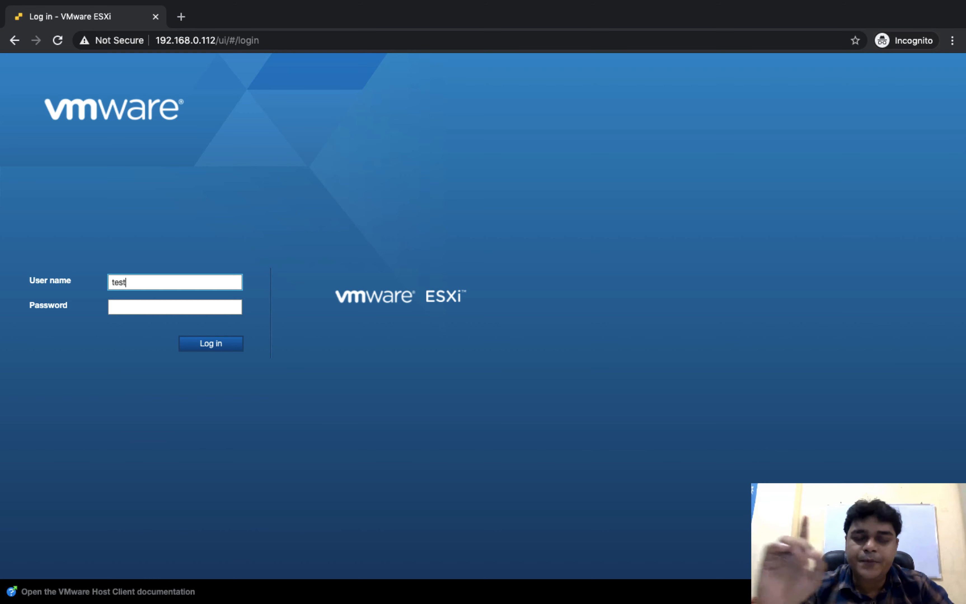
key(Tab)
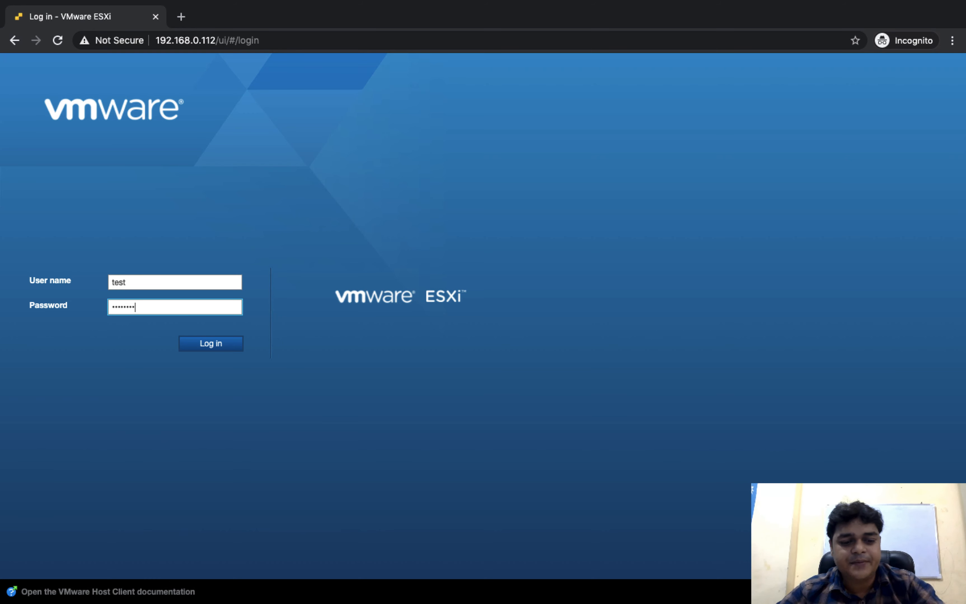
key(Return)
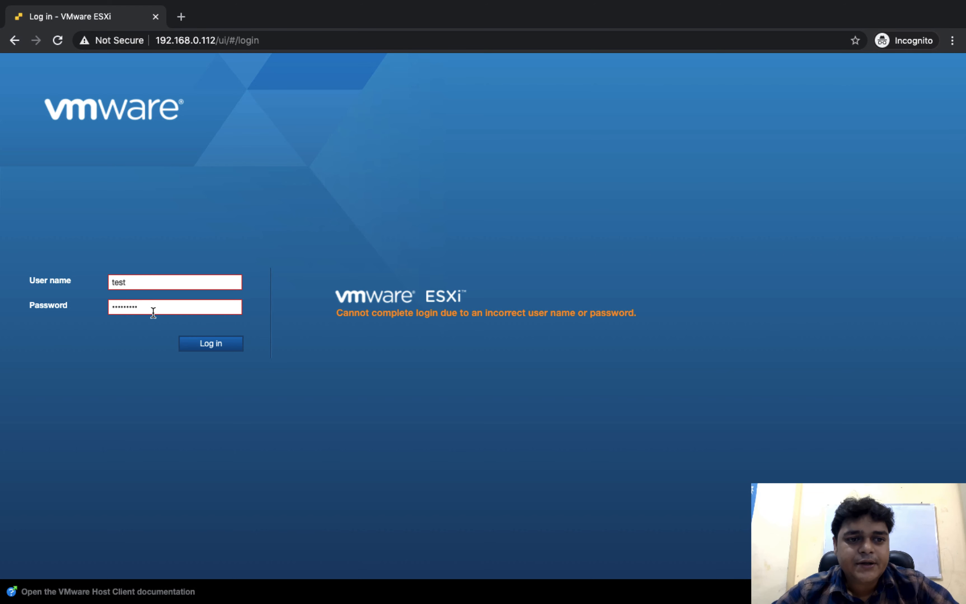
drag(152, 307, 65, 308)
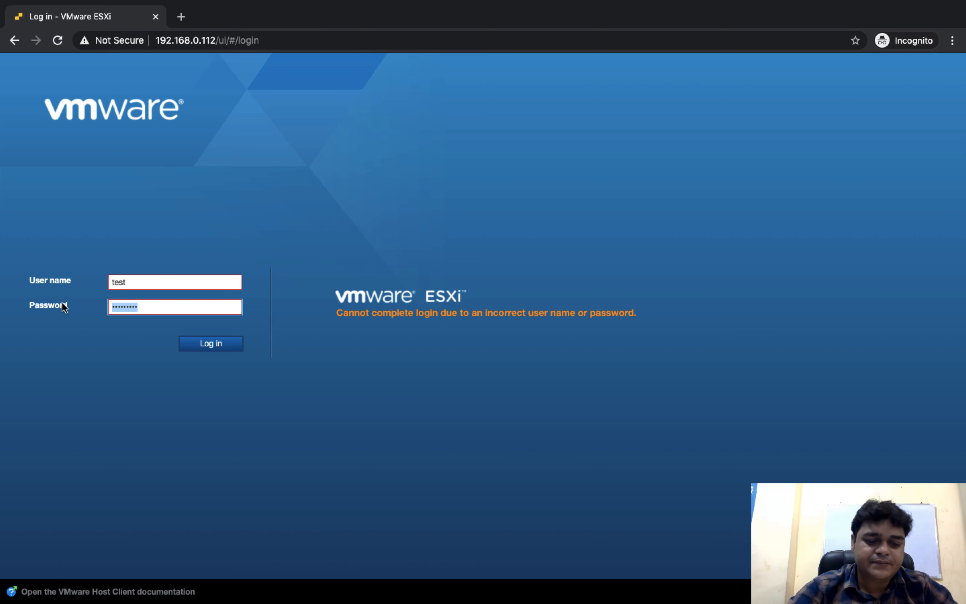
text(a)
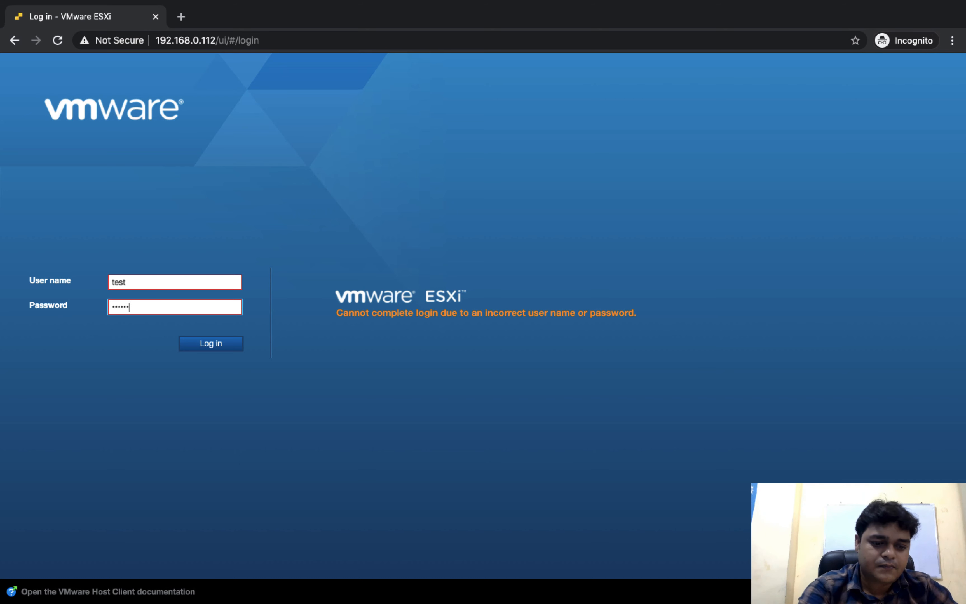
click(227, 344)
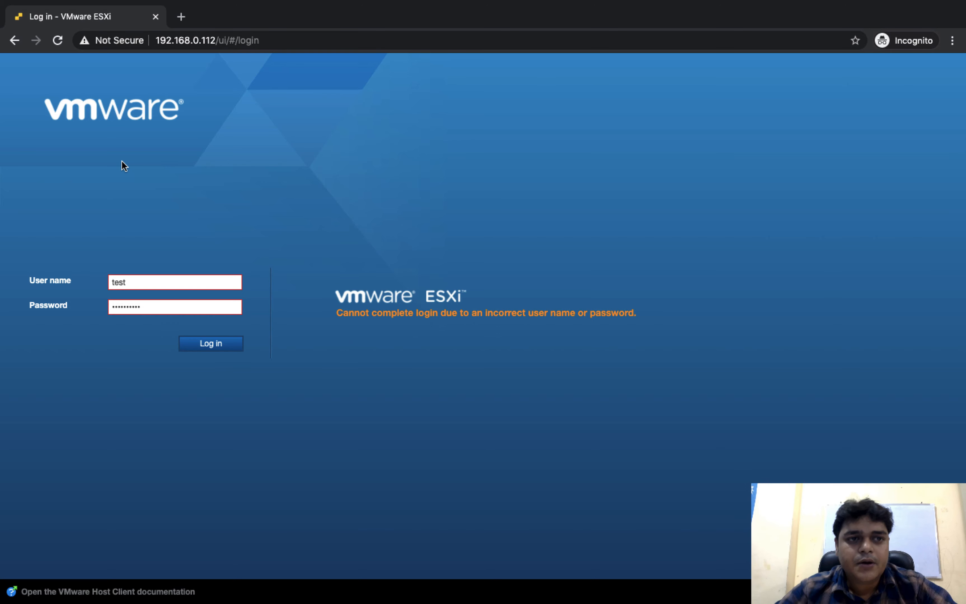
key(ctrl+Left)
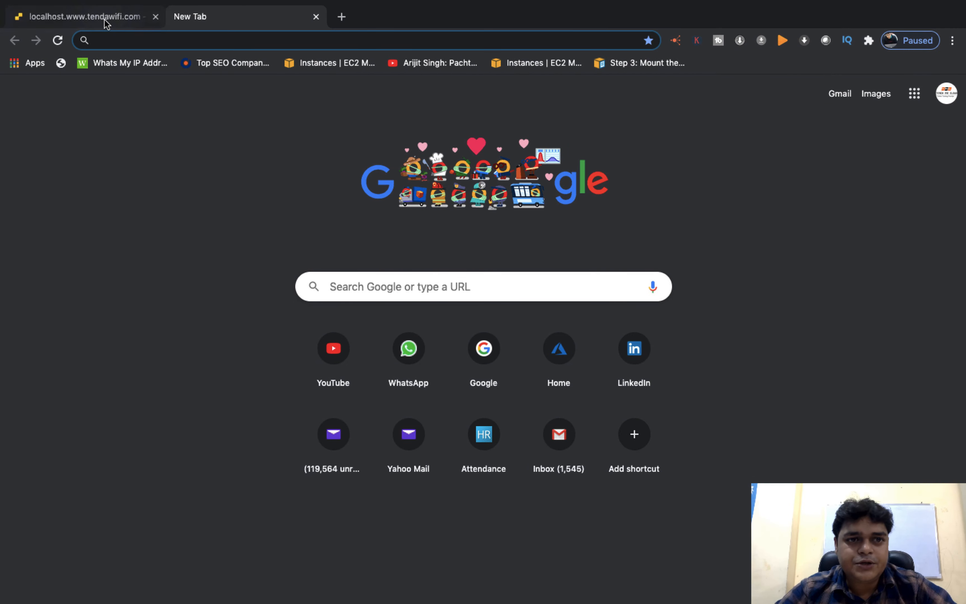
- Edit user Test and try a new password, which is rejected as too weak
click(104, 19)
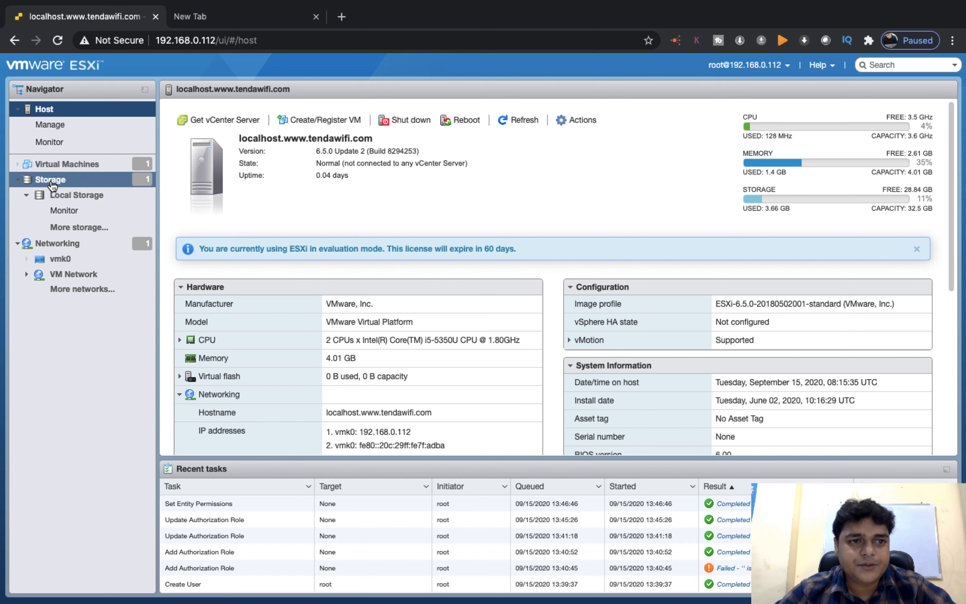
click(58, 126)
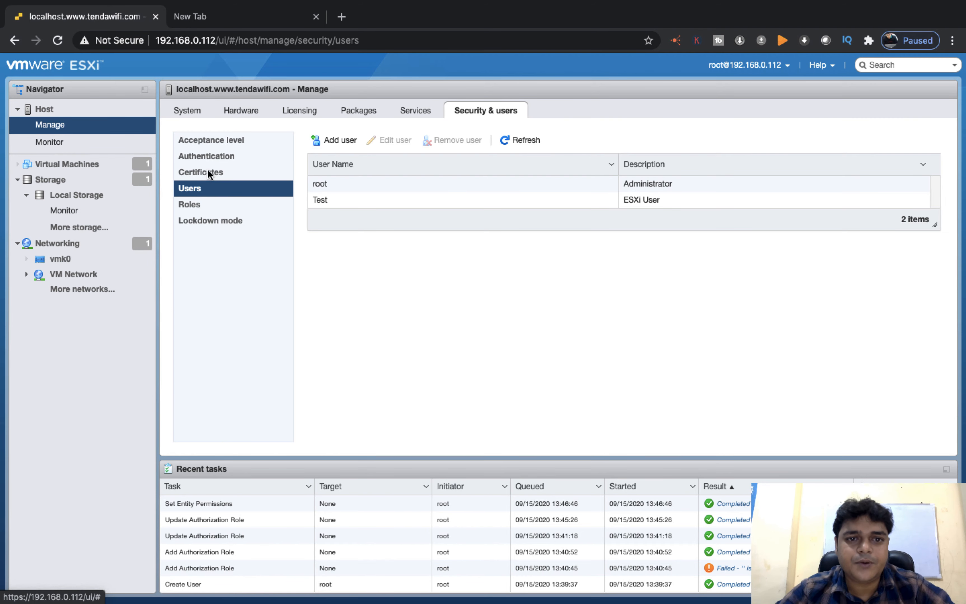
click(320, 200)
double_click(322, 203)
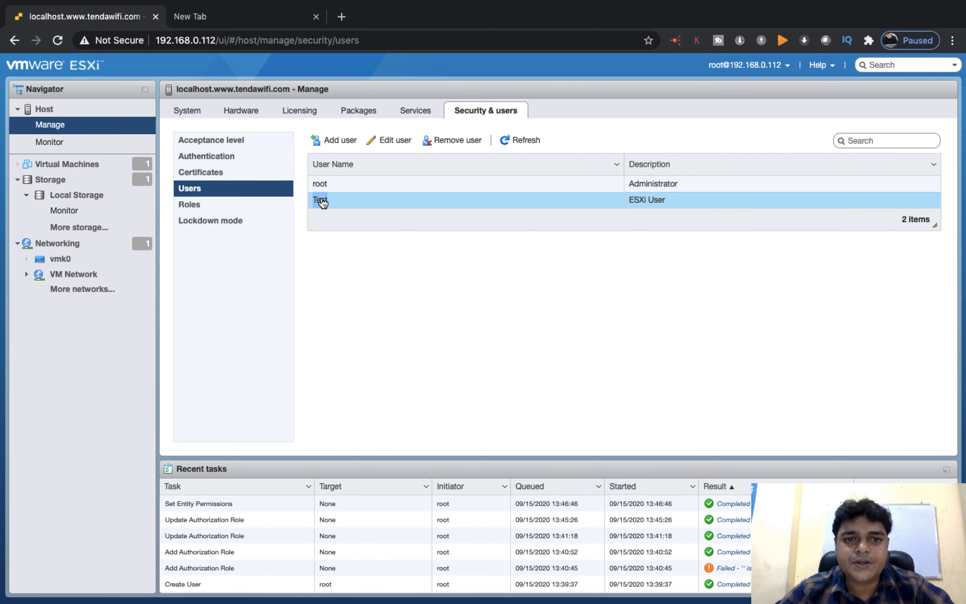
click(392, 141)
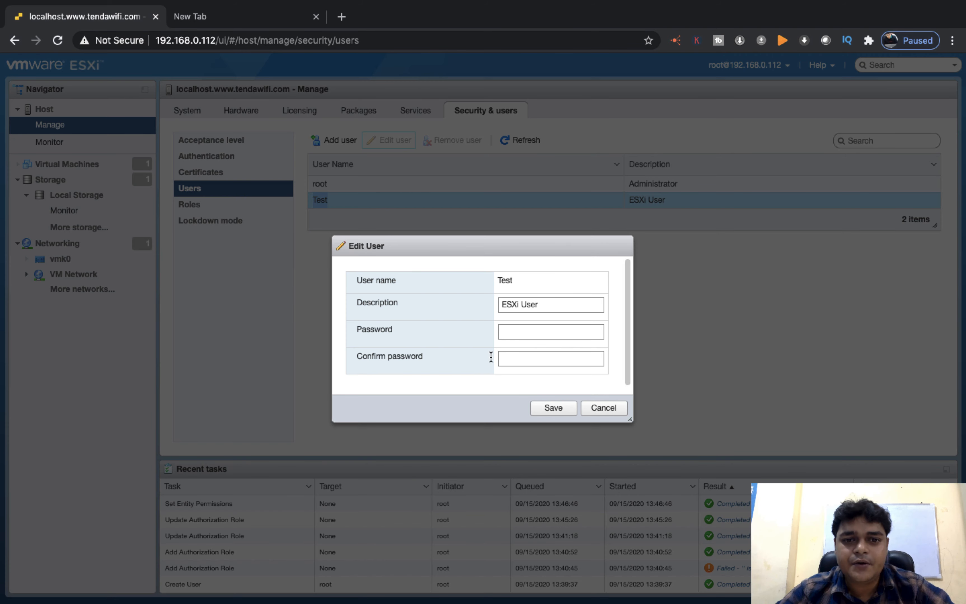
click(505, 329)
text(a)
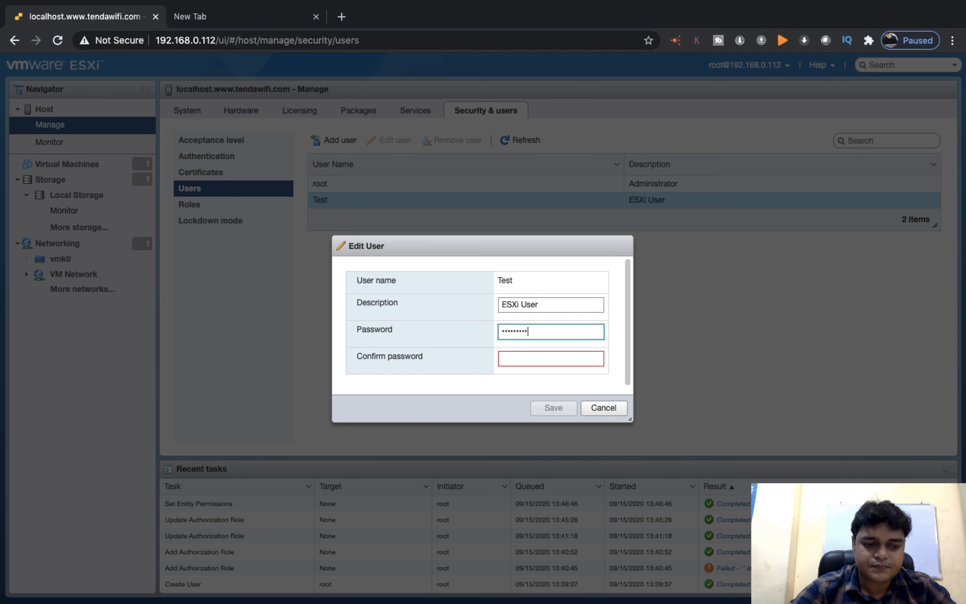
click(550, 358)
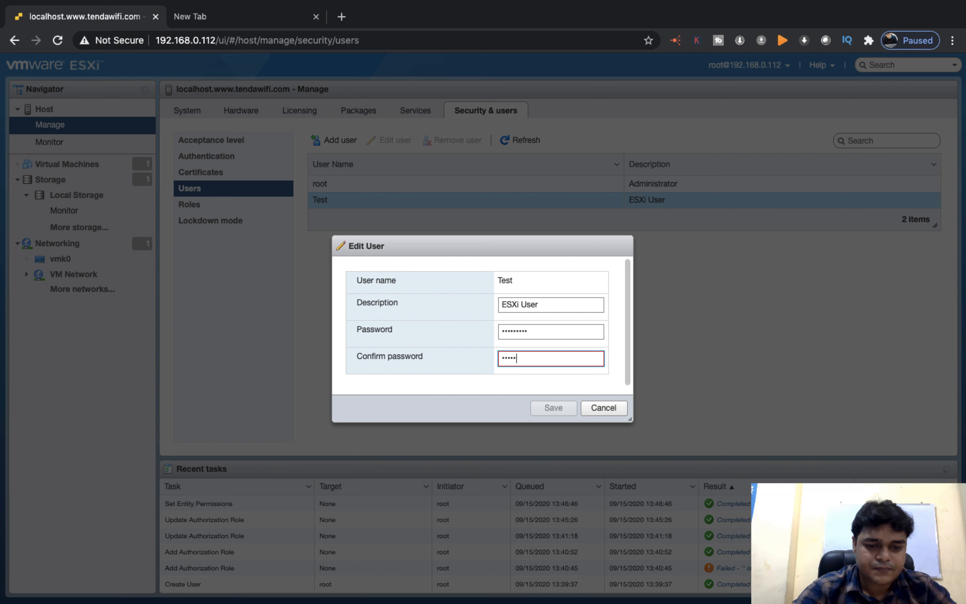
text(aaaaaaaaaa)
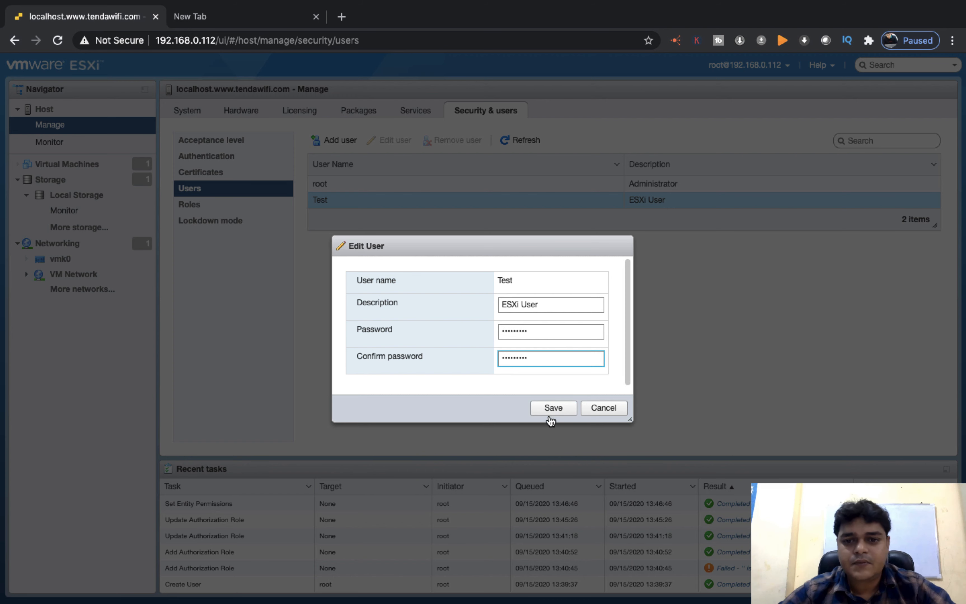
click(553, 407)
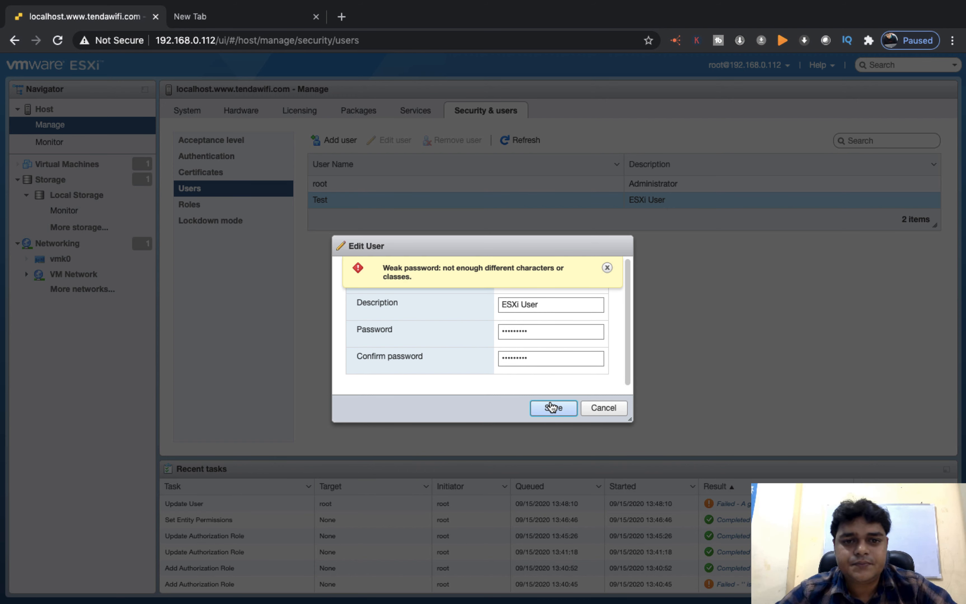
- Enter and confirm a stronger password for Test and save the user
double_click(540, 331)
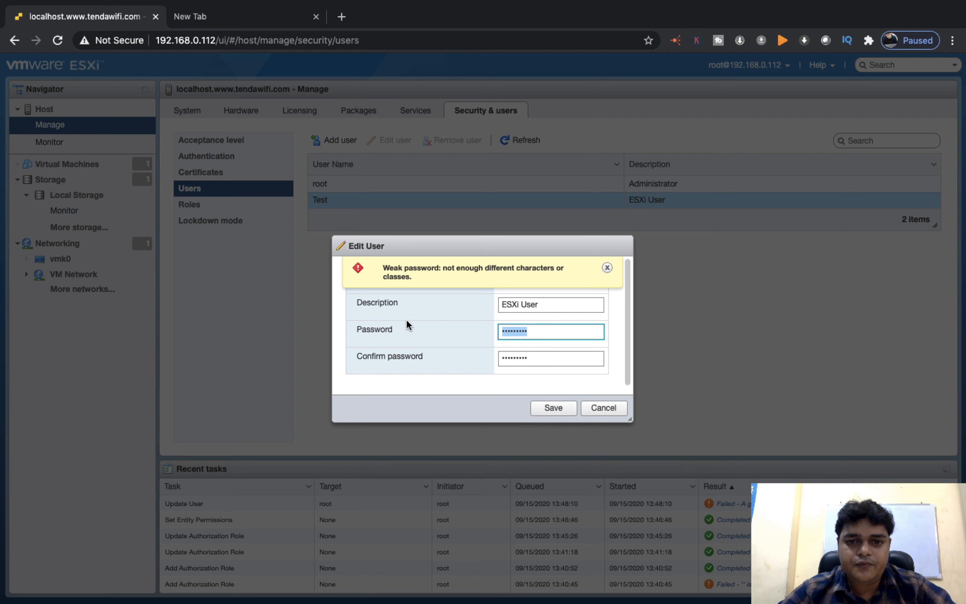
text(abc)
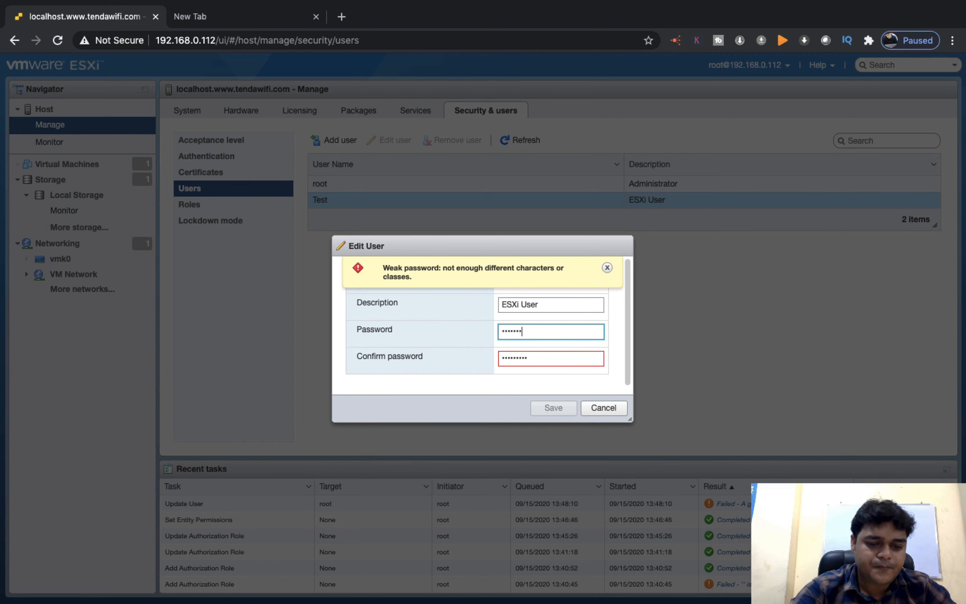
key(Tab)
text(a)
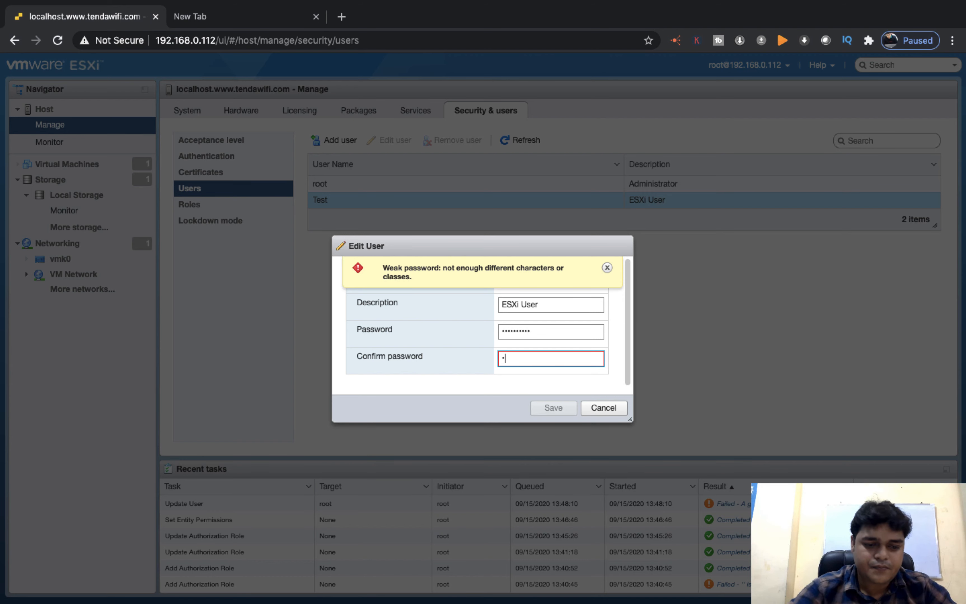
text(12)
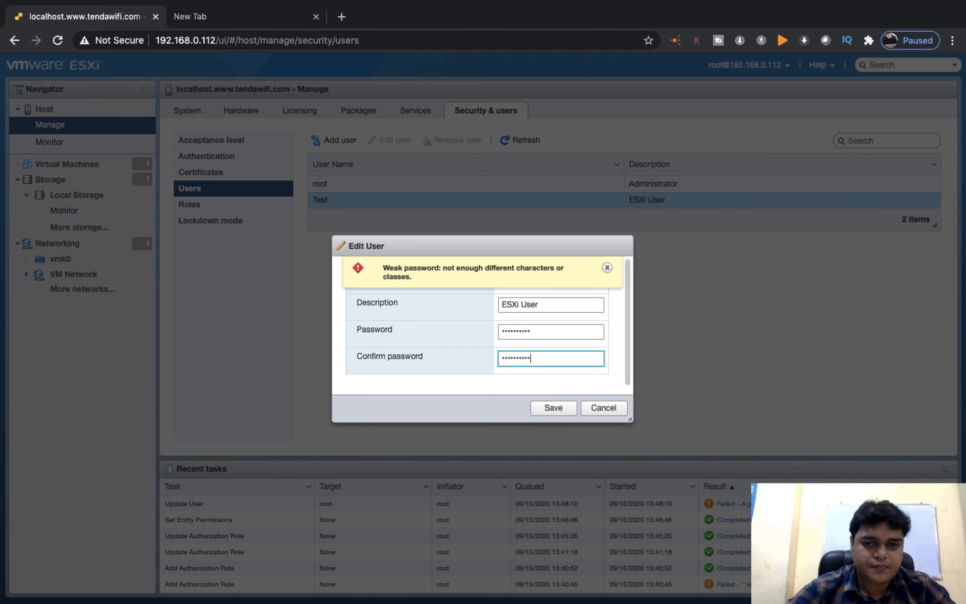
click(559, 411)
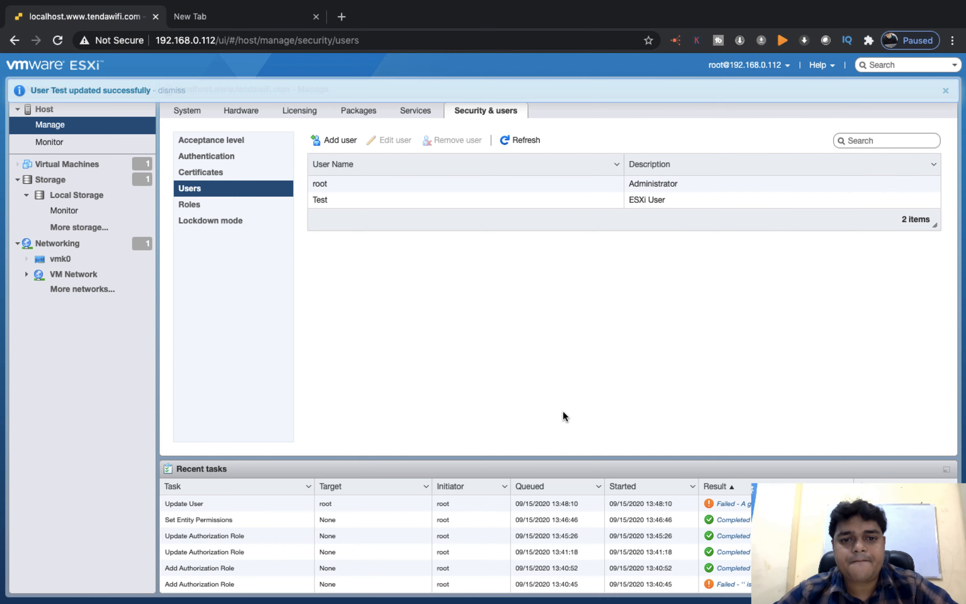
key(ctrl+Right)
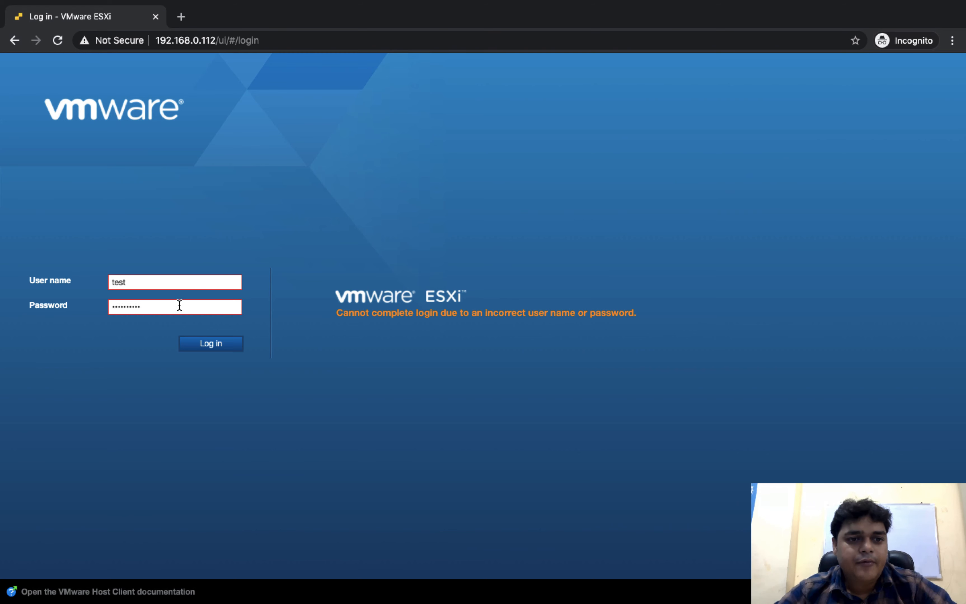
- Re-enter the new password and log in with user name 'Test' (capital T)
drag(179, 306, 64, 284)
text(T)
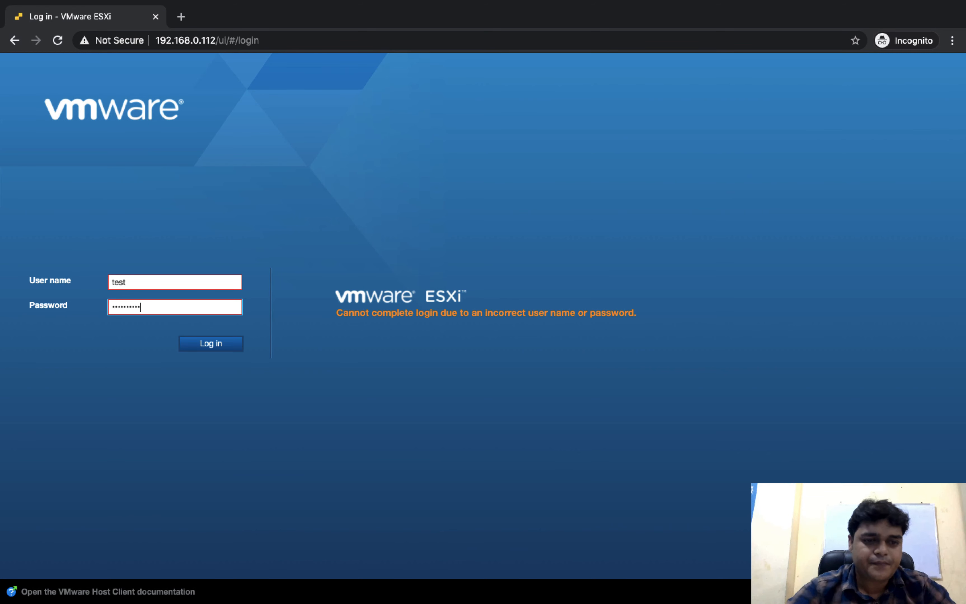
click(213, 343)
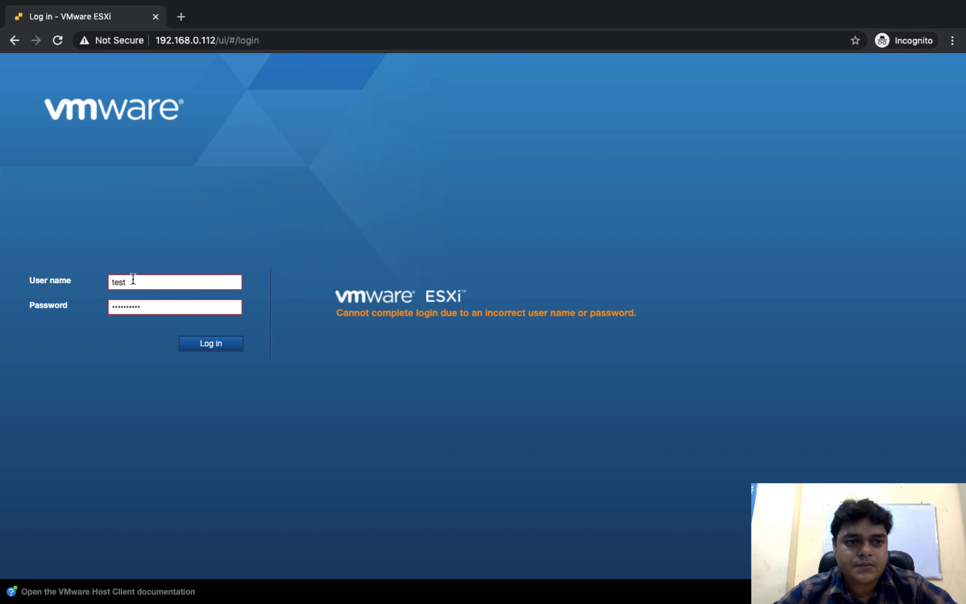
click(133, 279)
text(Test)
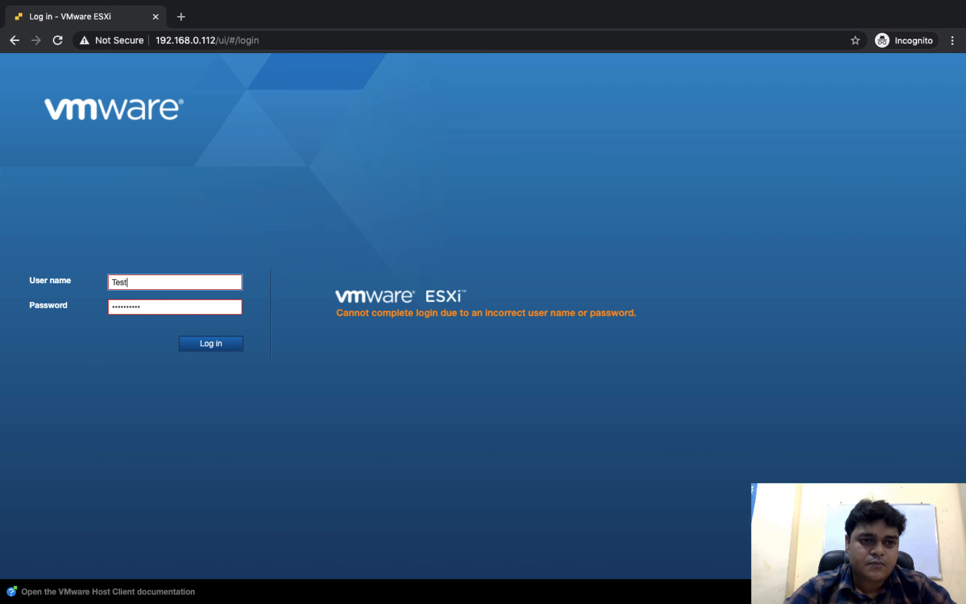
click(219, 344)
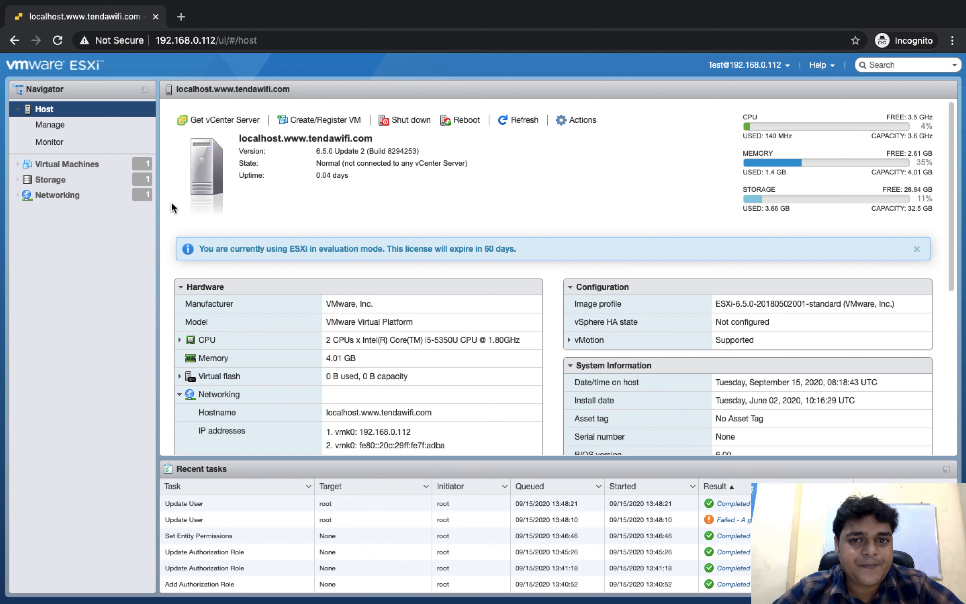
- Open Manage > Security & users > Users and cancel the Add user form
click(88, 134)
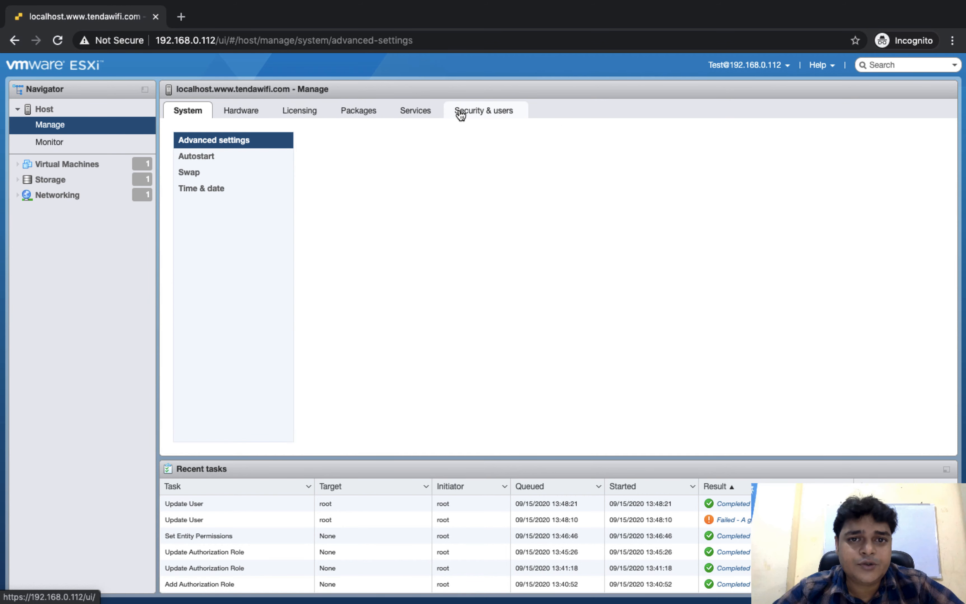
click(498, 114)
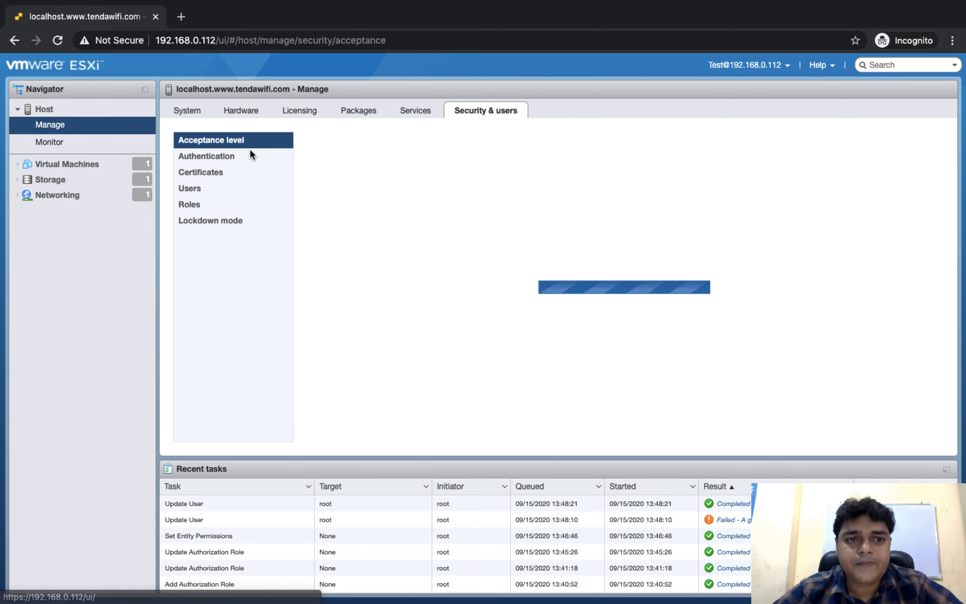
click(199, 196)
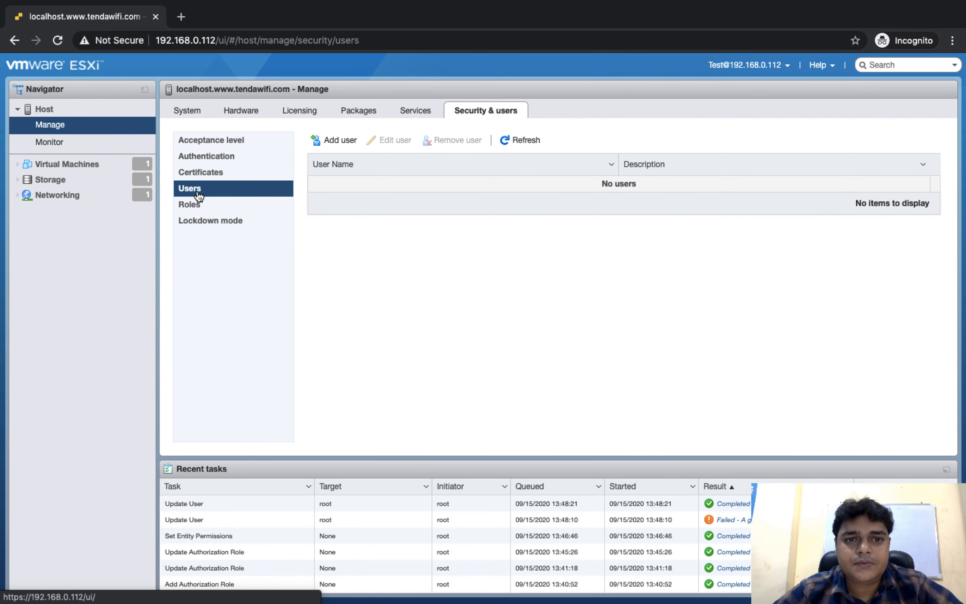
click(340, 140)
click(604, 408)
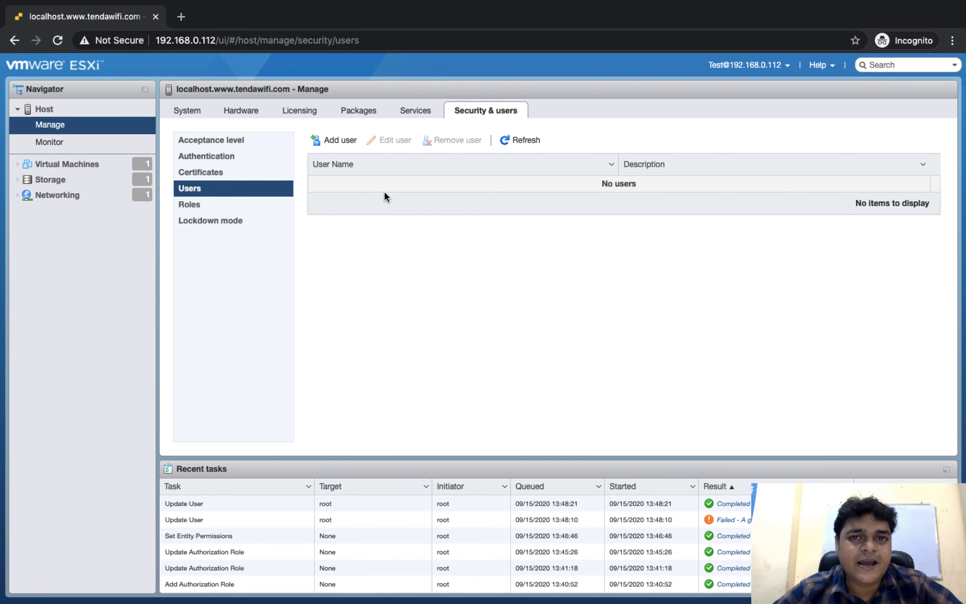
- Browse the Authentication, Certificates and Roles sections, then return to Users
click(212, 157)
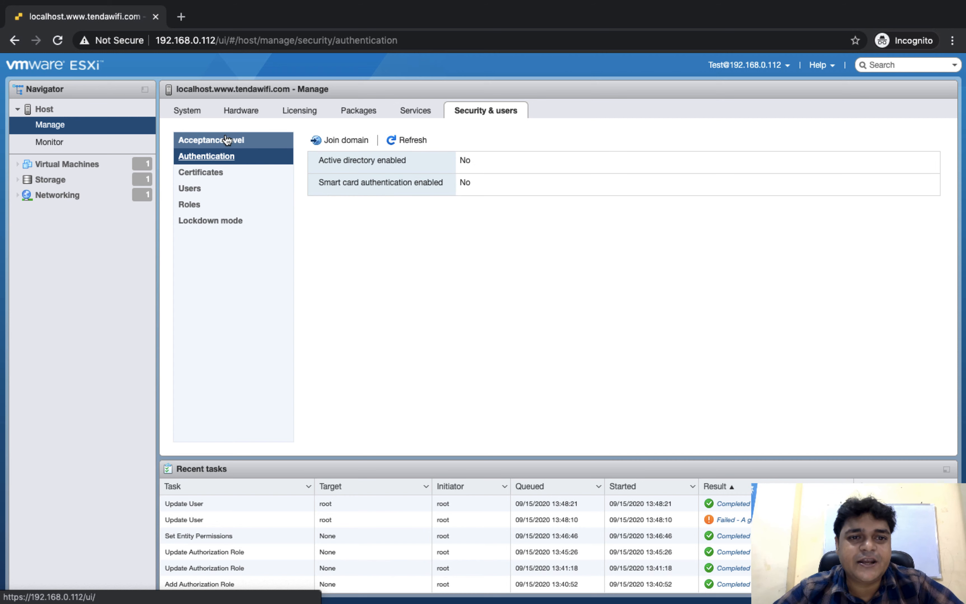
click(211, 176)
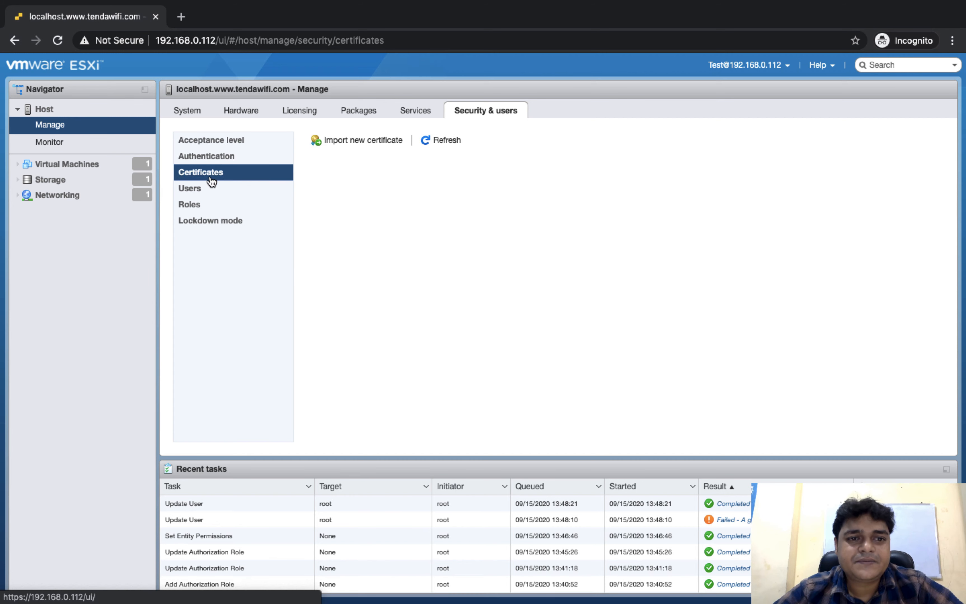
click(194, 195)
click(196, 205)
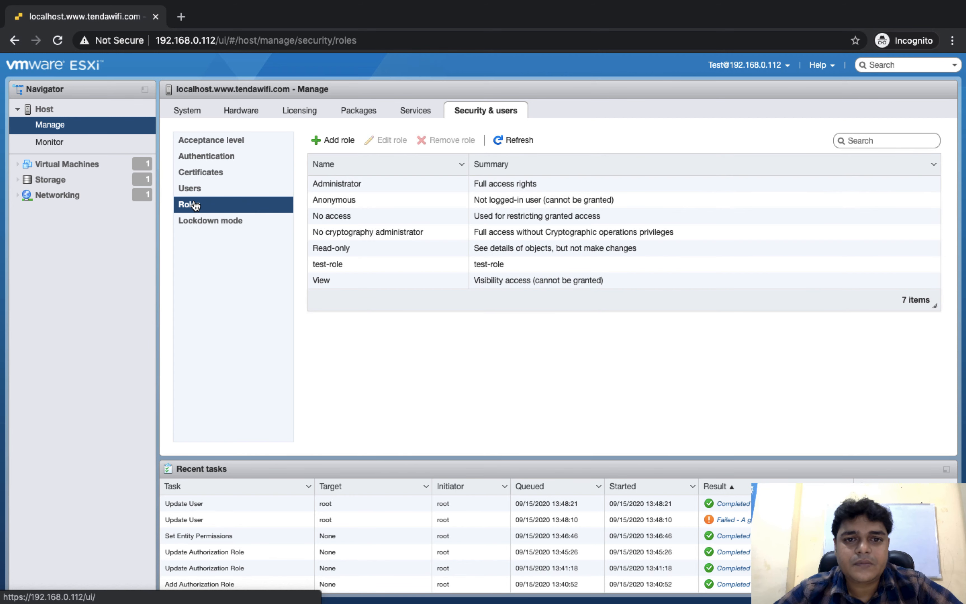
click(208, 188)
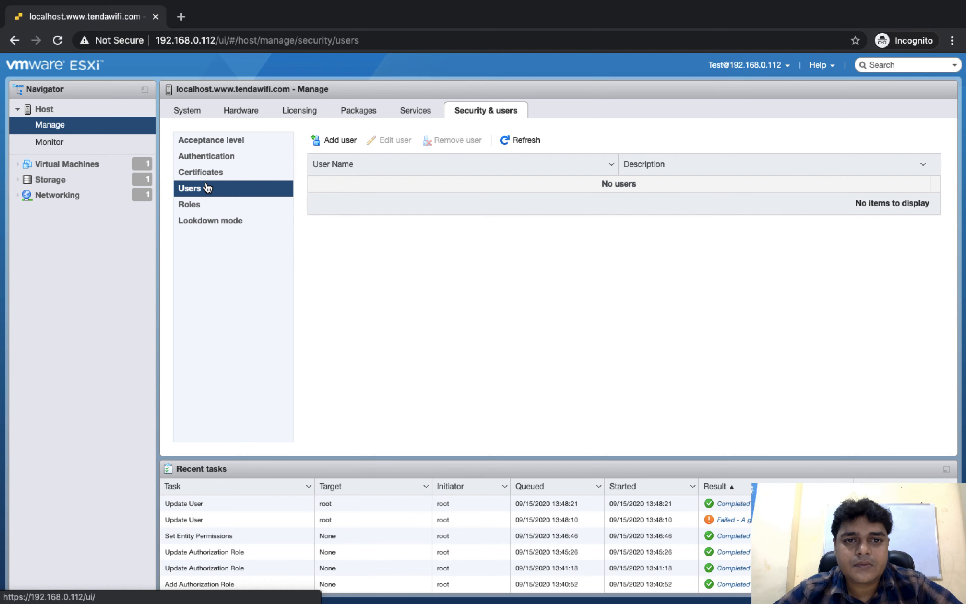
- Enter a new user name, password and confirmation, and add the user
click(341, 139)
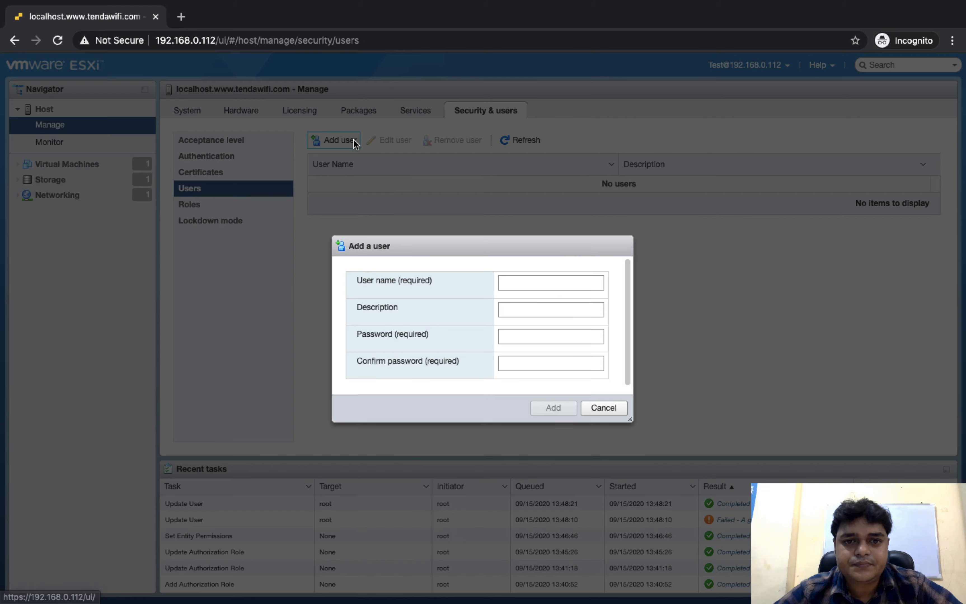
click(531, 285)
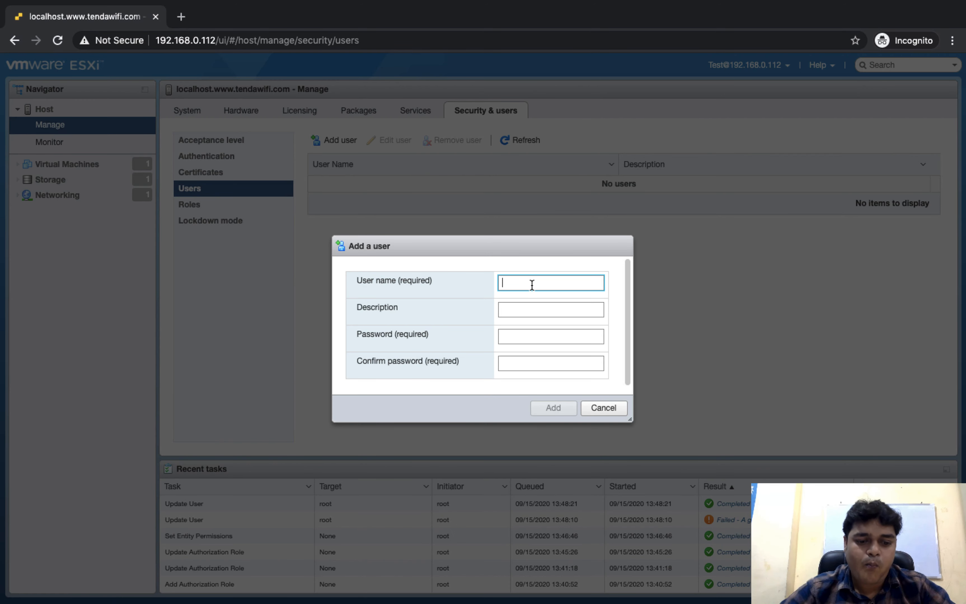
text(class)
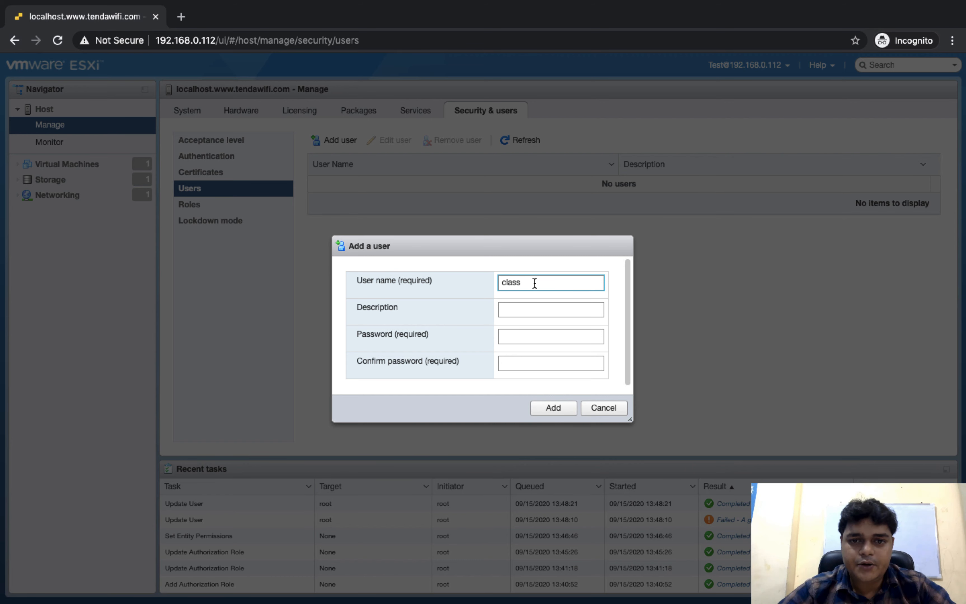
key(super+a)
text(c)
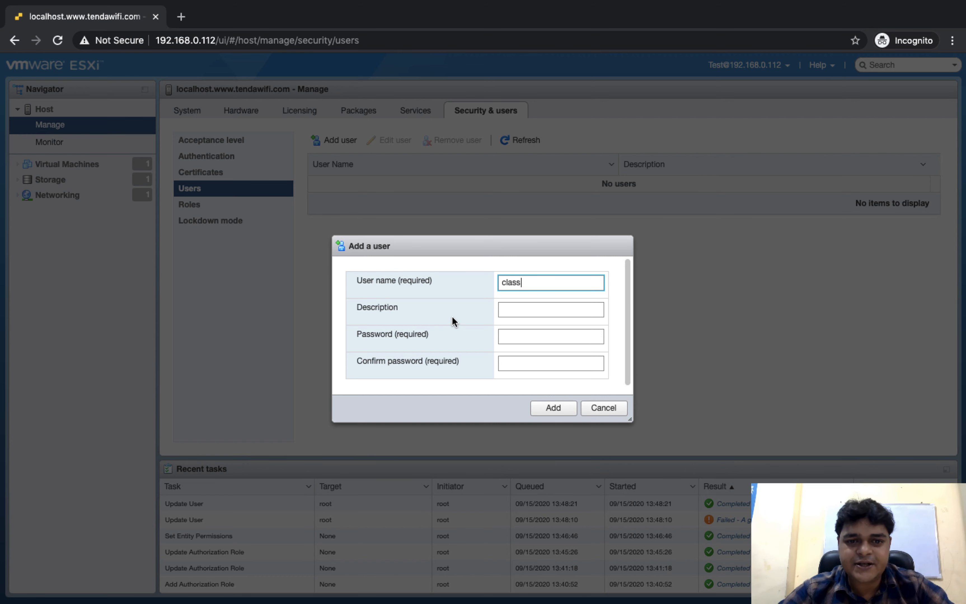
click(518, 333)
text(c)
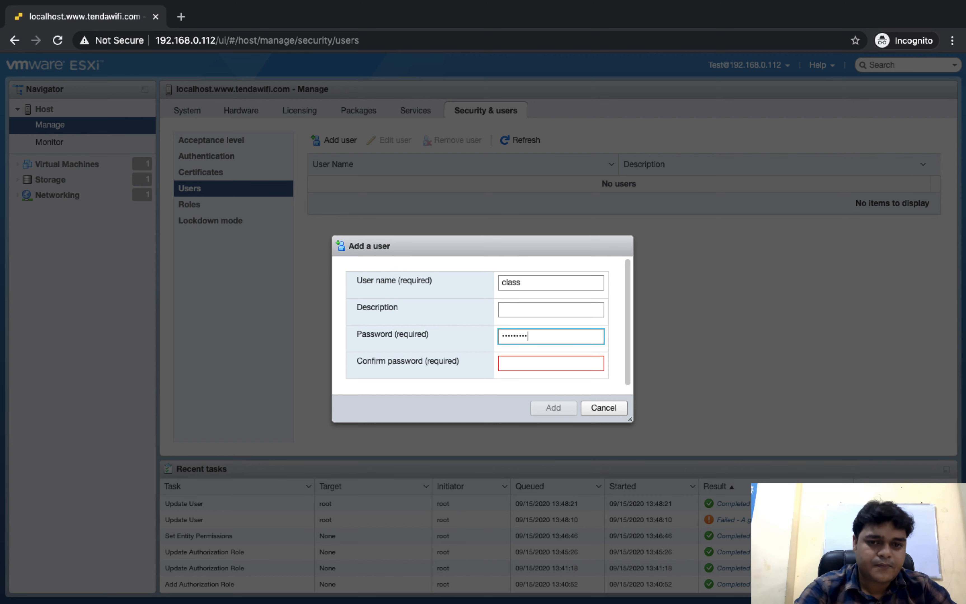
click(550, 363)
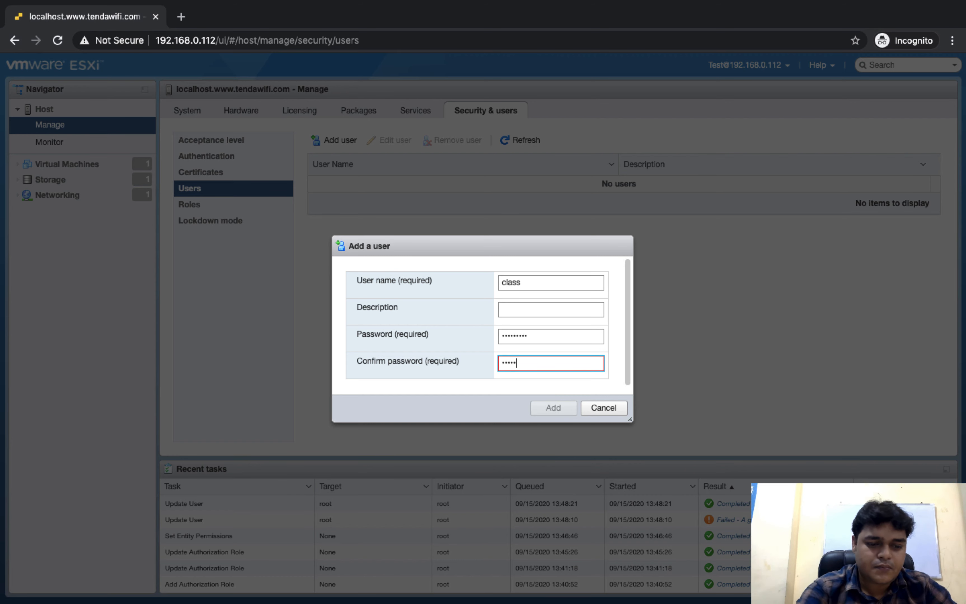
text(234)
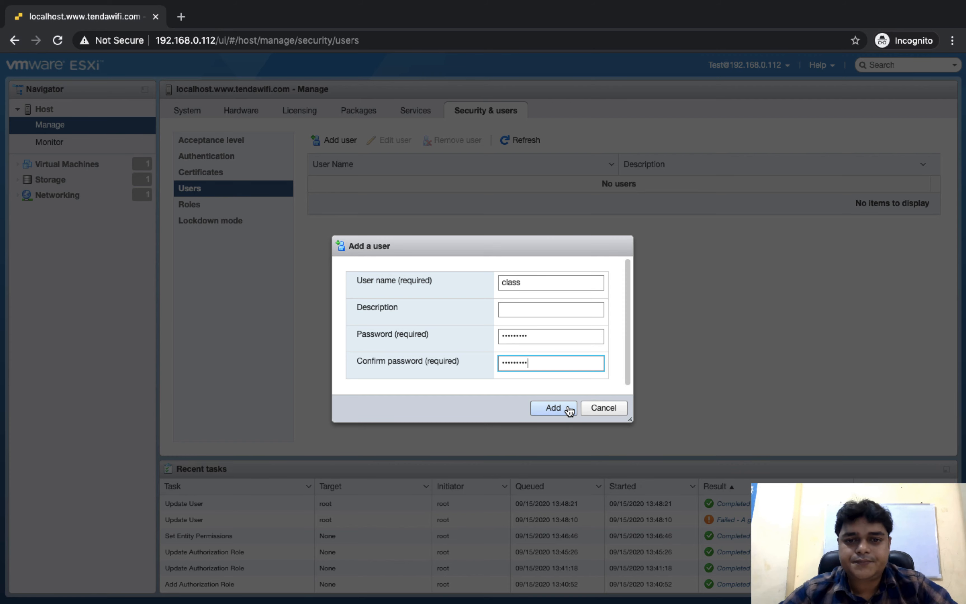
click(568, 410)
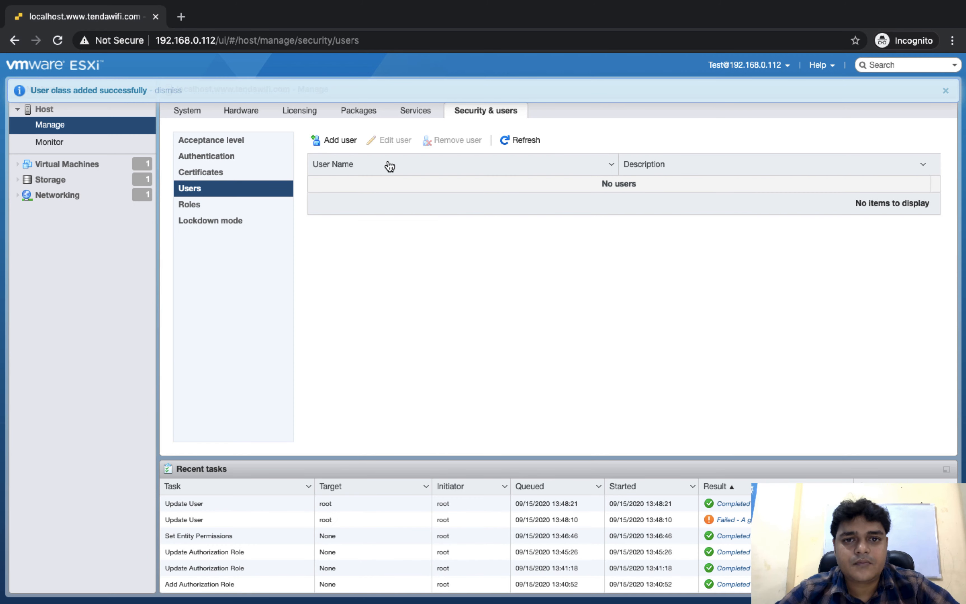
- Refresh the Users list, dismiss the banner, and glance at the licensing page
click(519, 141)
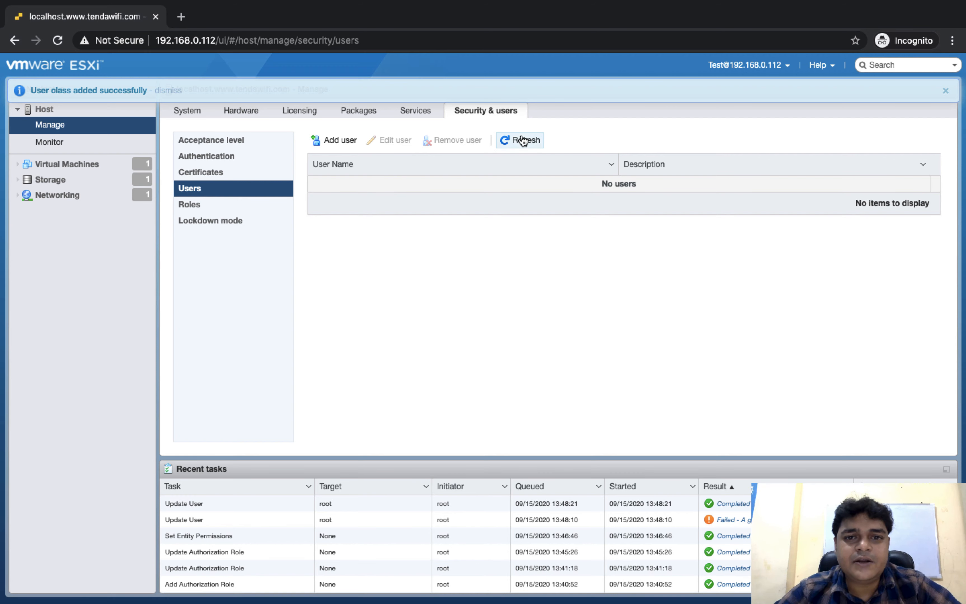
click(945, 92)
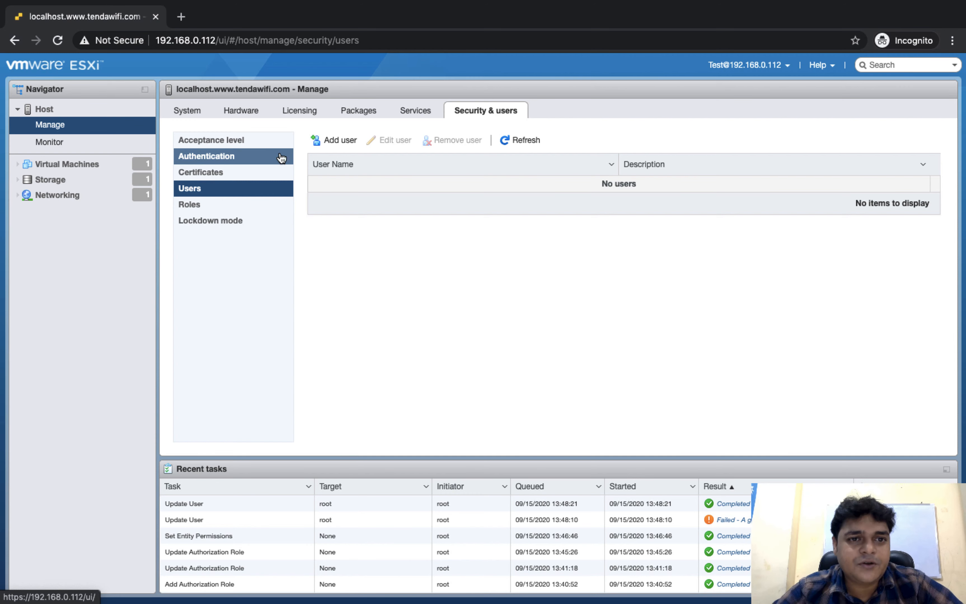
click(309, 112)
click(482, 105)
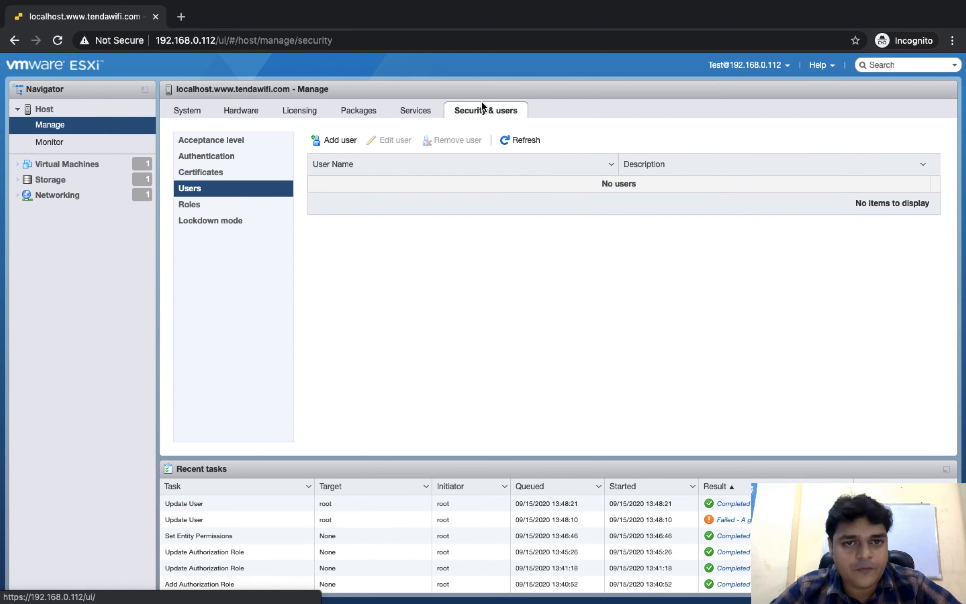
- Switch between the administrator's ESXi window and the desktop, ending on the desktop
key(ctrl+Left)
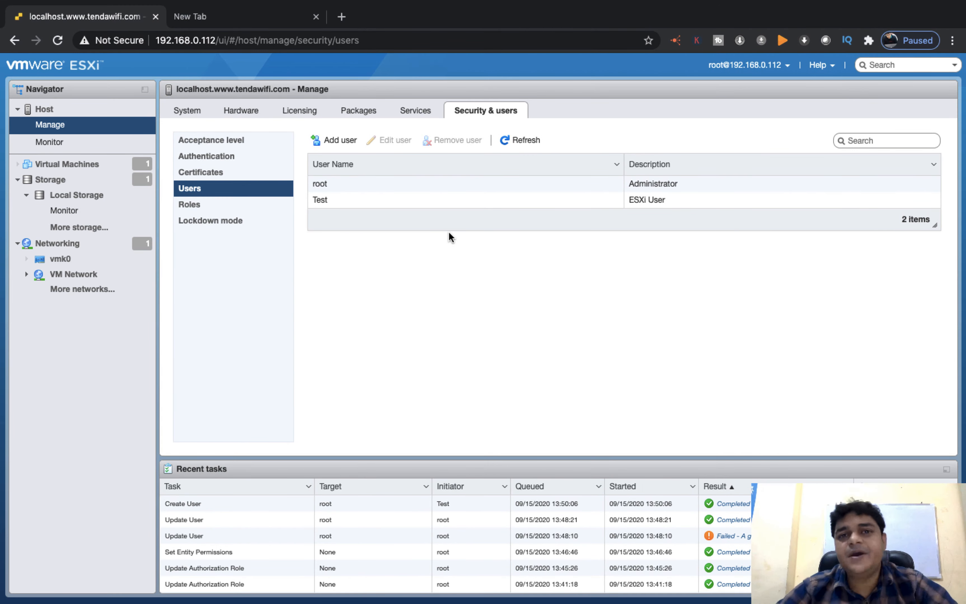
key(ctrl+Left)
key(ctrl+Right)
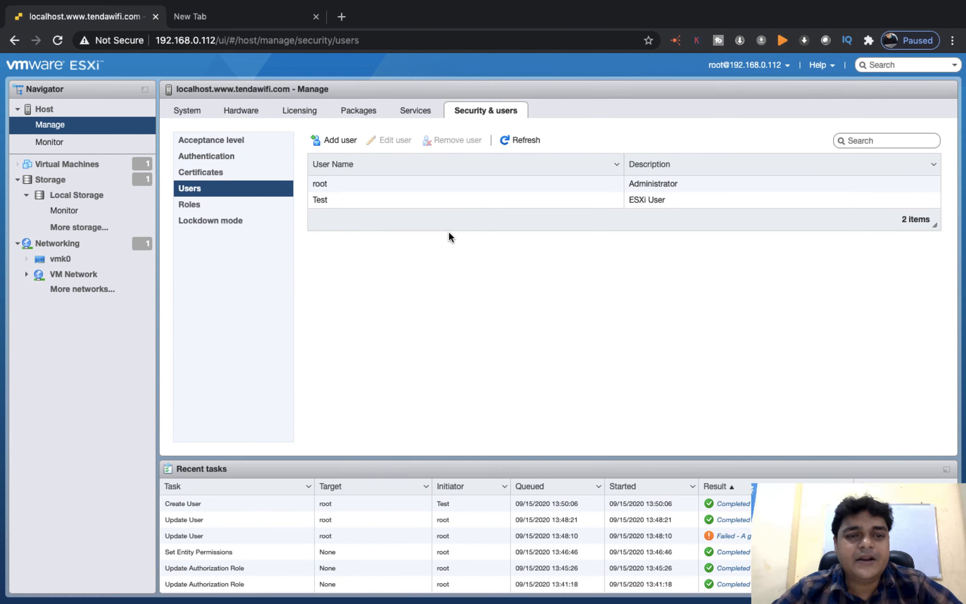
key(ctrl+Left)
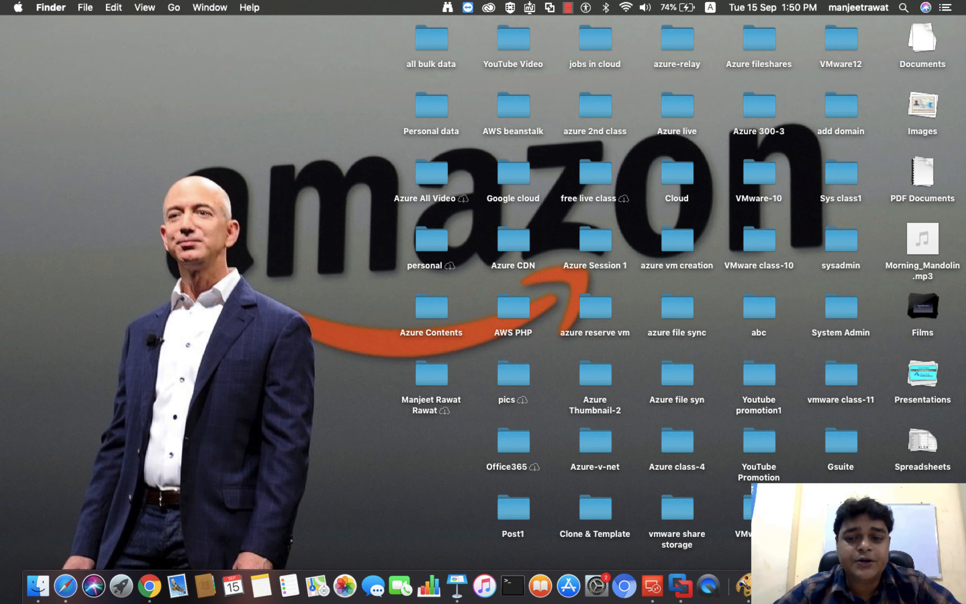
right_click(879, 586)
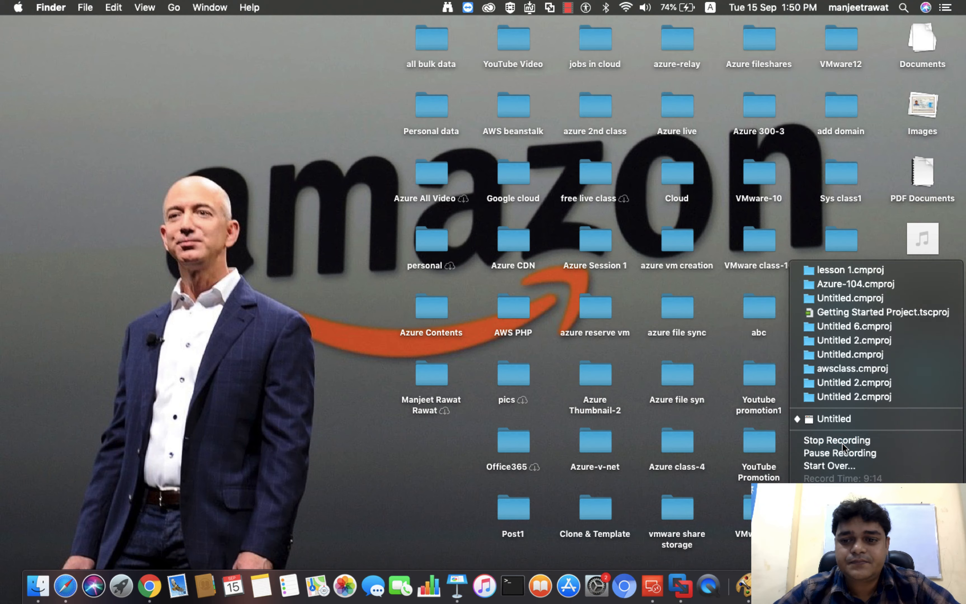